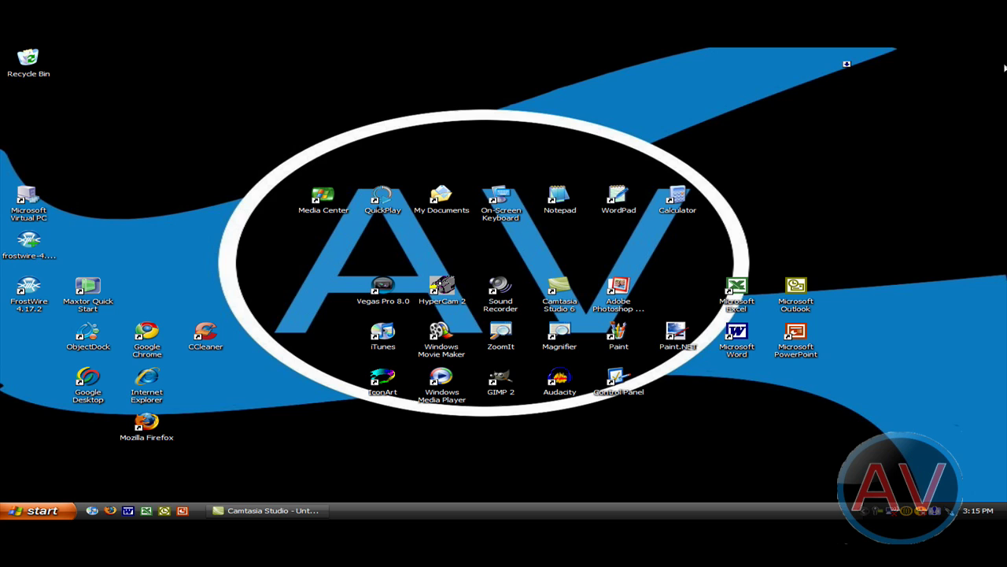
# Click on the Windows XP desktop to bring its application shortcuts into view
pyautogui.click(947, 361)
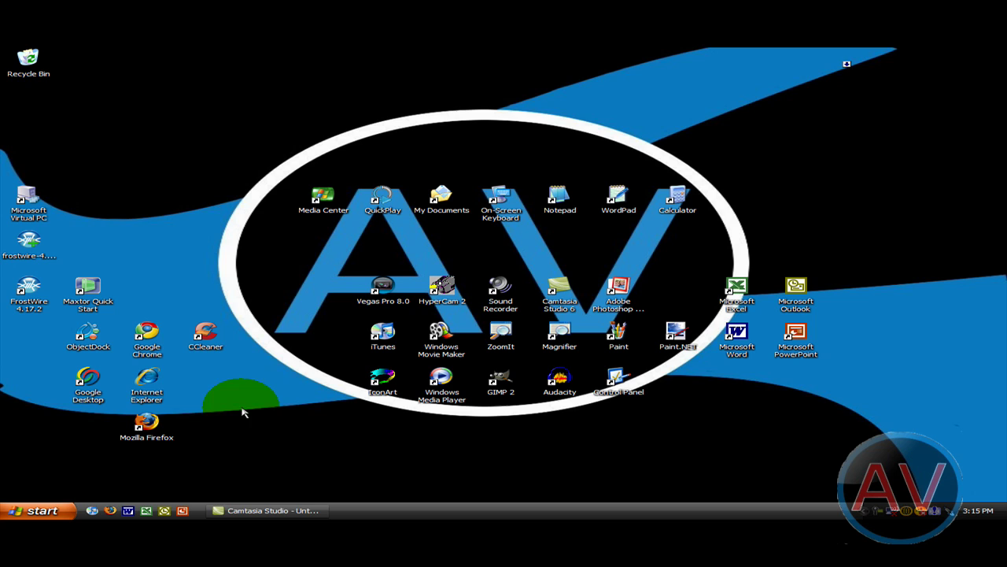
pyautogui.click(181, 376)
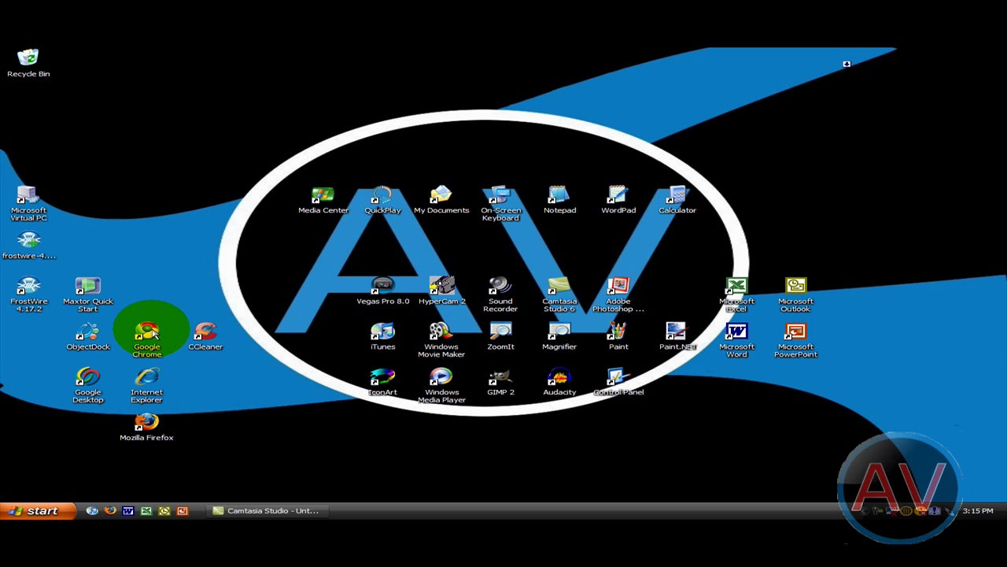
# Launch the browser, search Google for 'google desktop' and start the Google Desktop installer download
pyautogui.doubleClick(146, 423)
pyautogui.write('g')
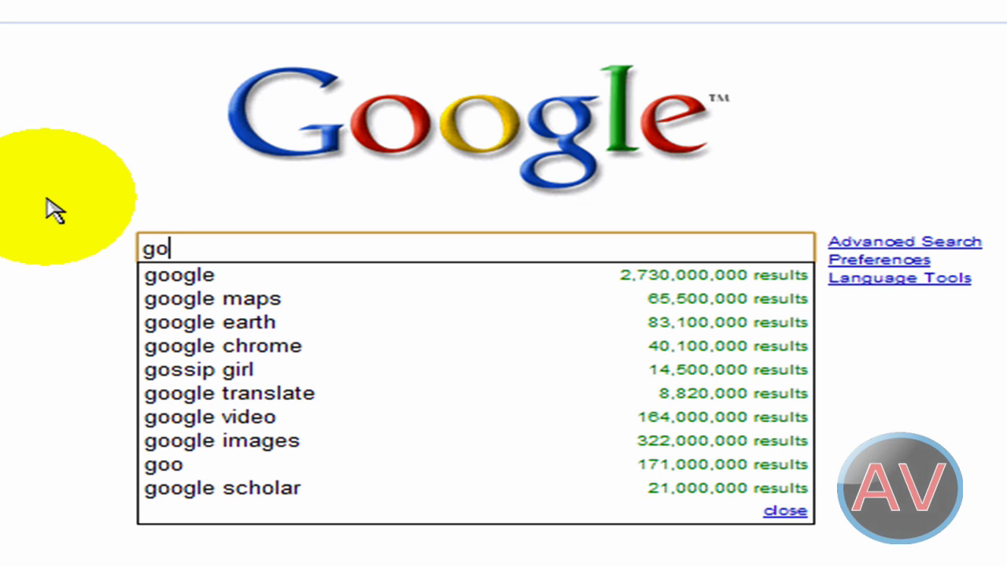
pyautogui.write('ogle.')
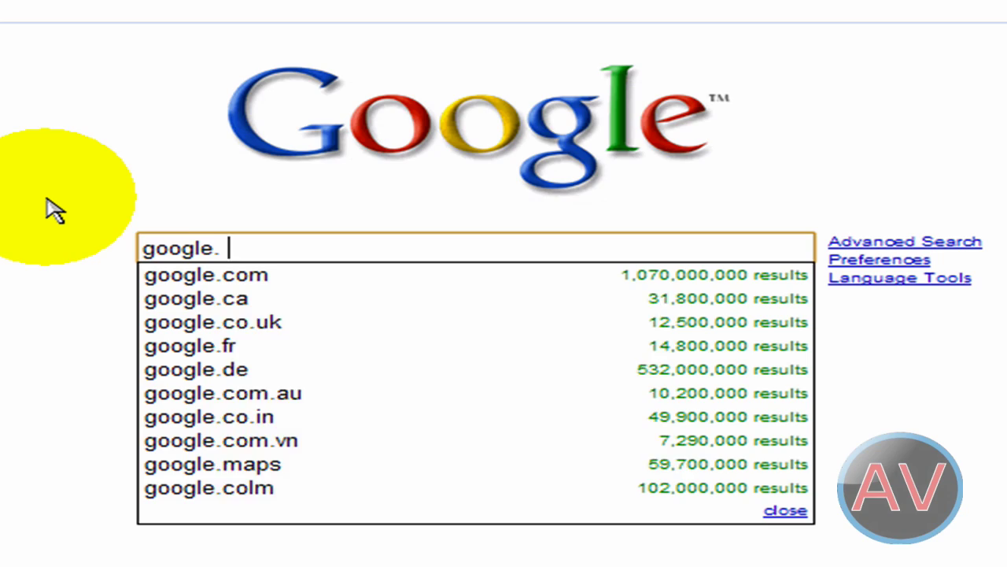
pyautogui.press('BackSpace')
pyautogui.press('BackSpace')
pyautogui.write('e de')
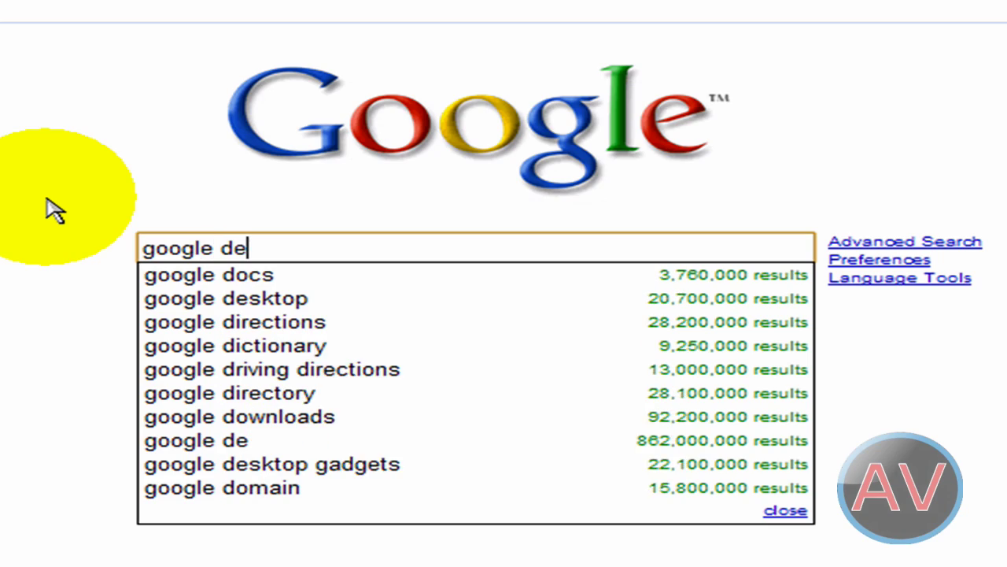
pyautogui.write('sk')
pyautogui.press('Down')
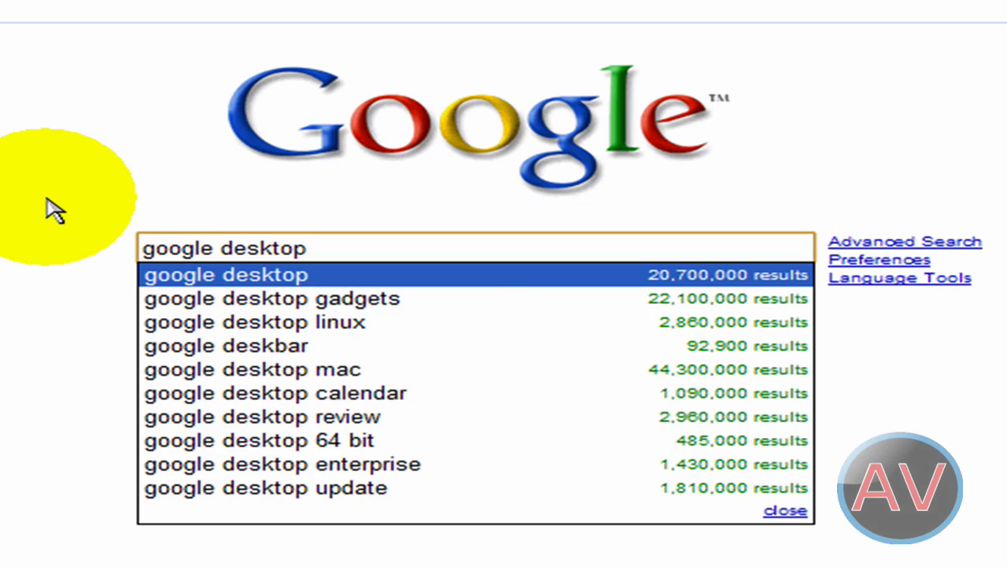
pyautogui.press('Return')
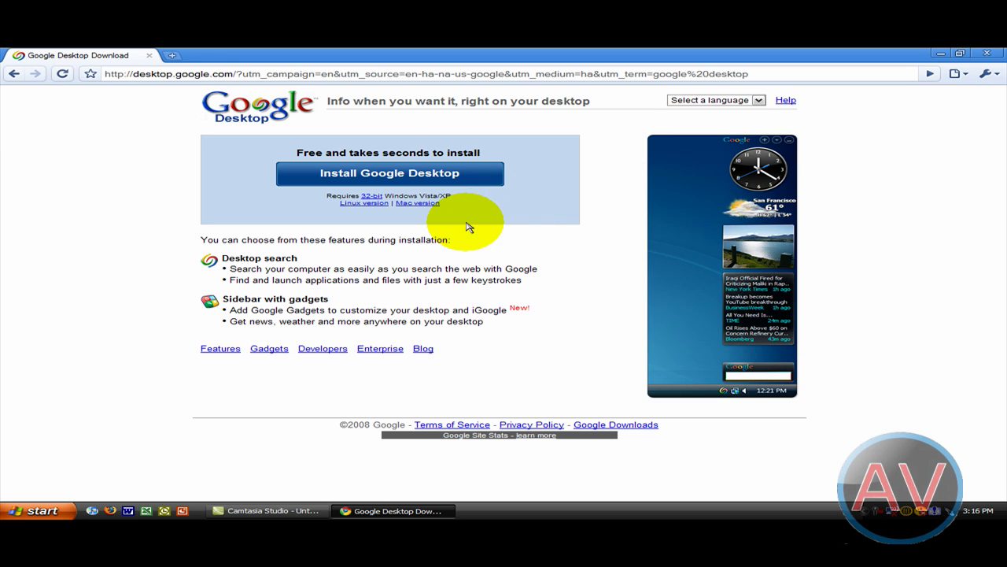
pyautogui.click(364, 176)
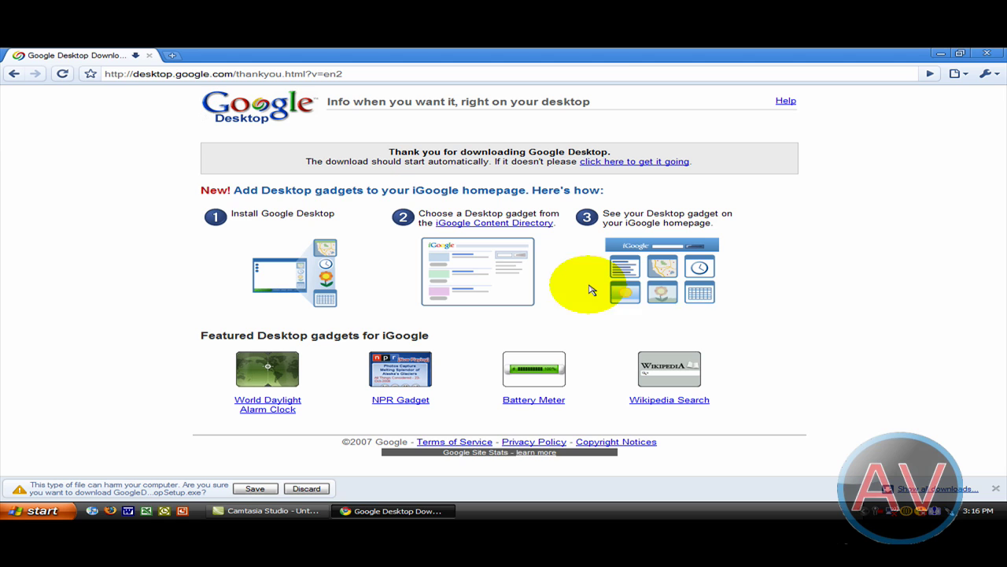
# Close the Google Desktop download window from its taskbar button menu
pyautogui.click(406, 510)
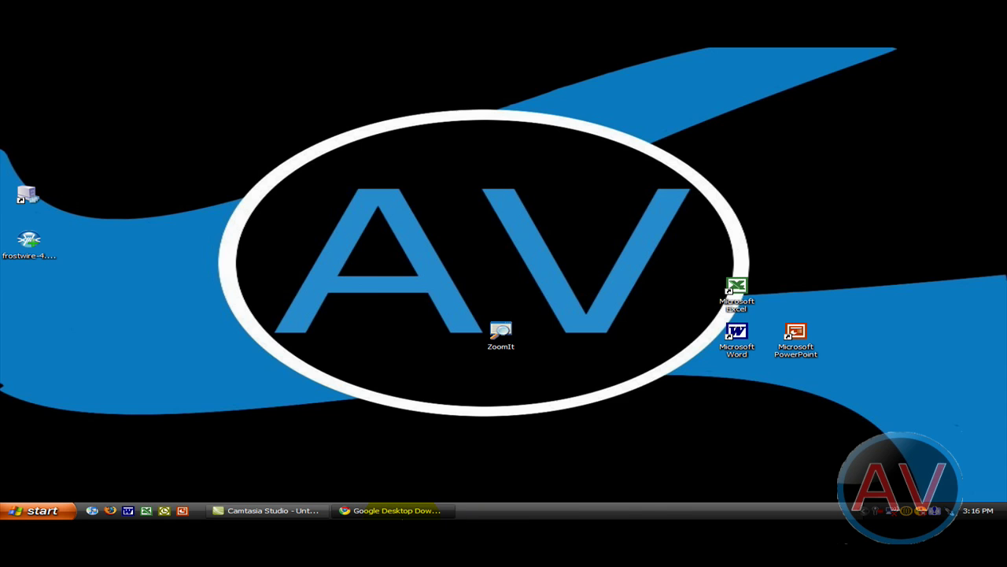
pyautogui.rightClick(411, 510)
pyautogui.click(411, 507)
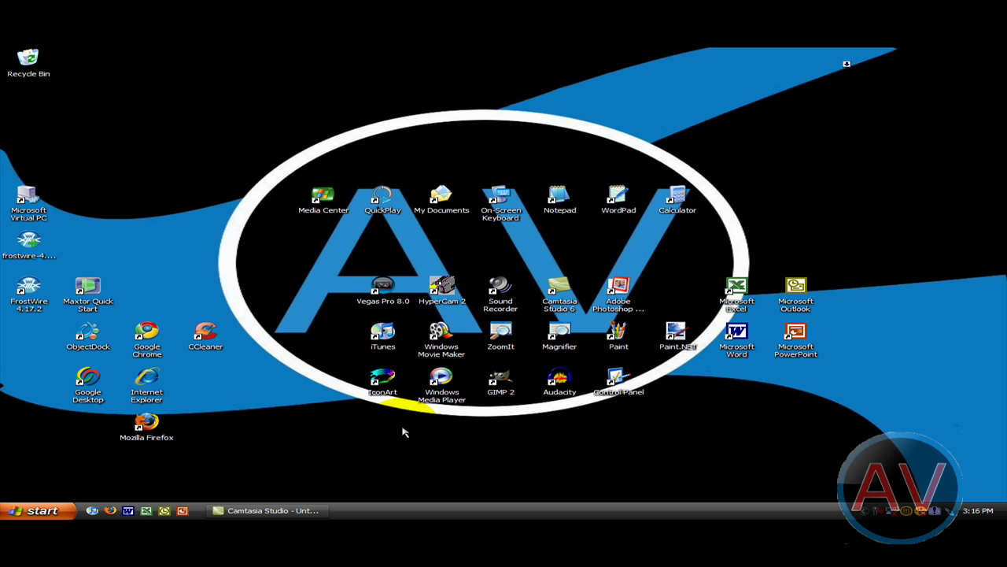
# Show Google Desktop as a sidebar using the tray icon's Sidebar option
pyautogui.click(88, 381)
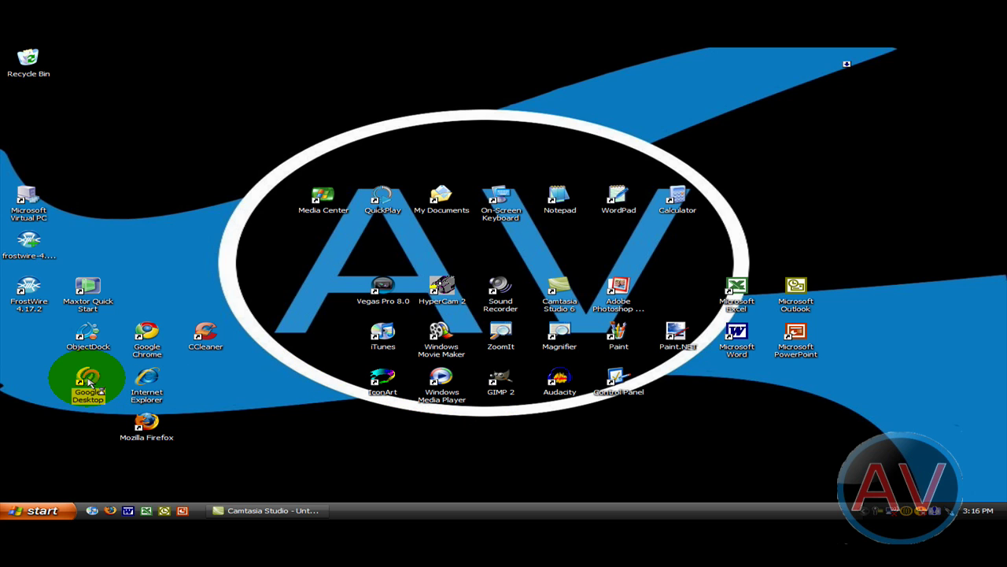
pyautogui.click(235, 383)
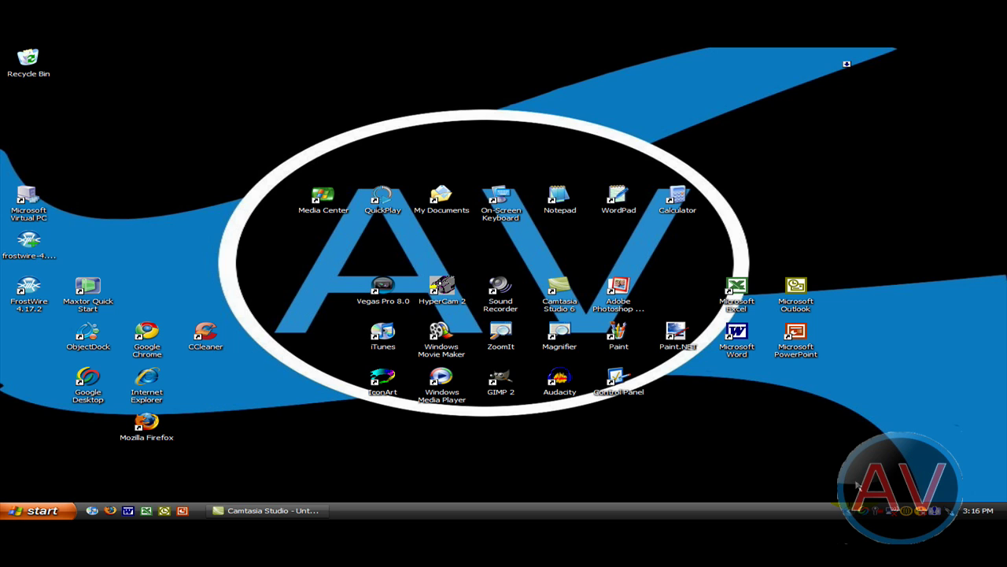
pyautogui.rightClick(864, 510)
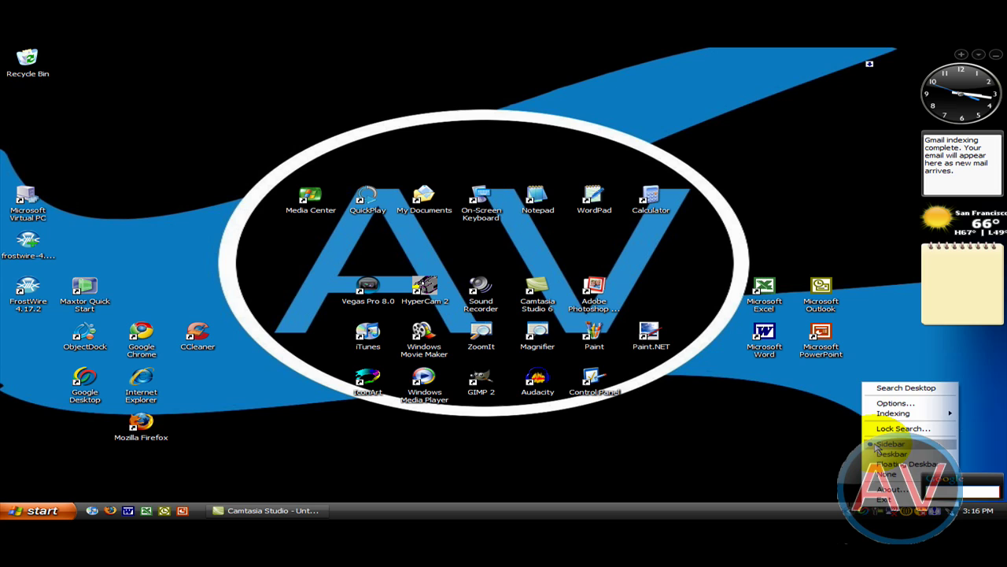
pyautogui.click(891, 444)
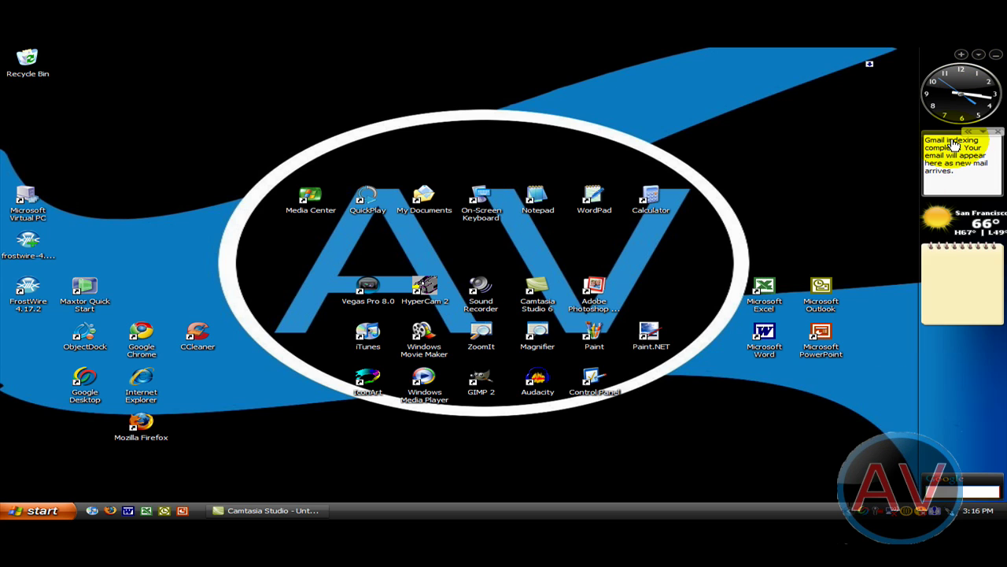
pyautogui.moveTo(962, 283)
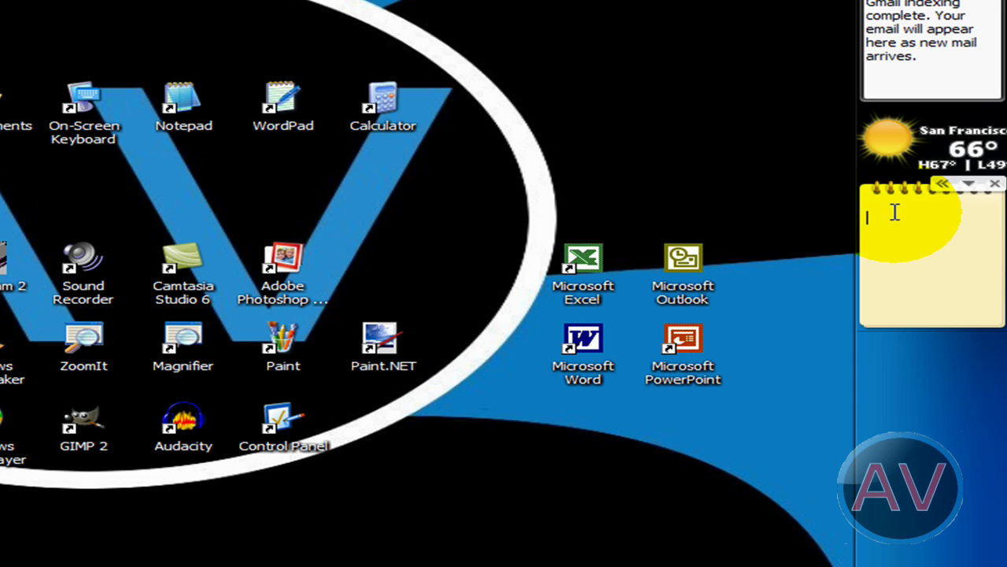
# Write 'hello youtube viewers!!!' in the Notes gadget, then open and close its options menu
pyautogui.write('hello youtube')
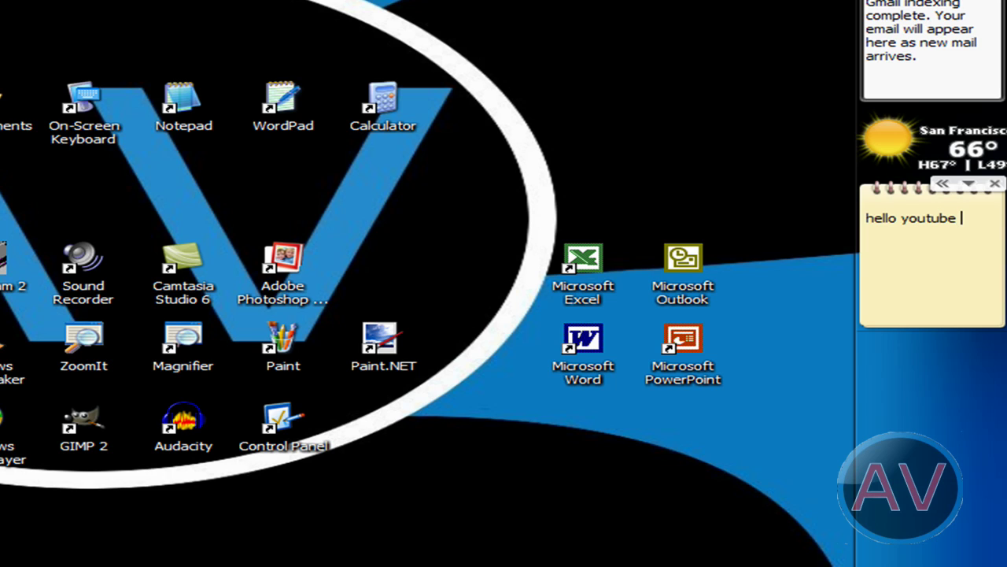
pyautogui.write('wers!!!')
pyautogui.click(968, 186)
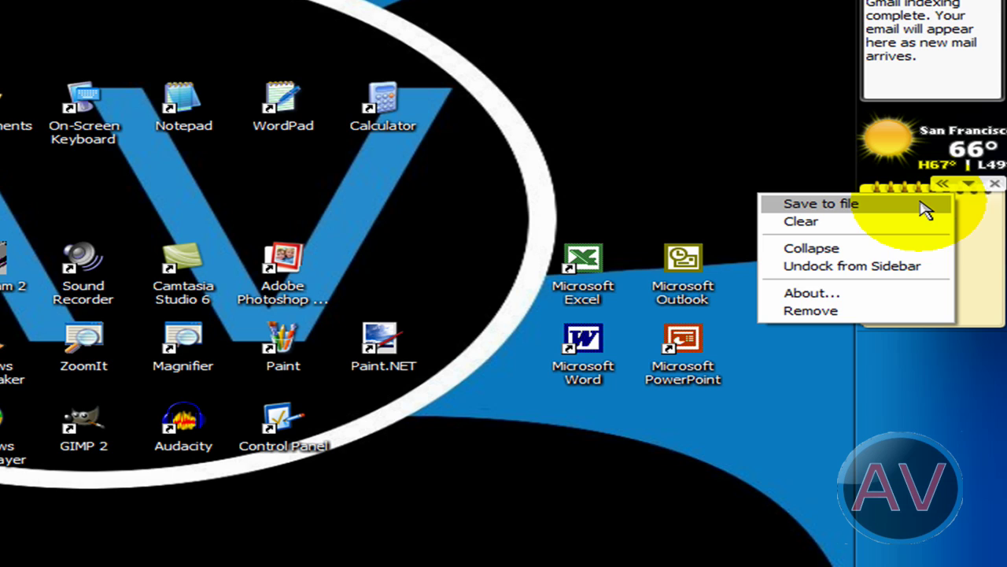
pyautogui.click(970, 228)
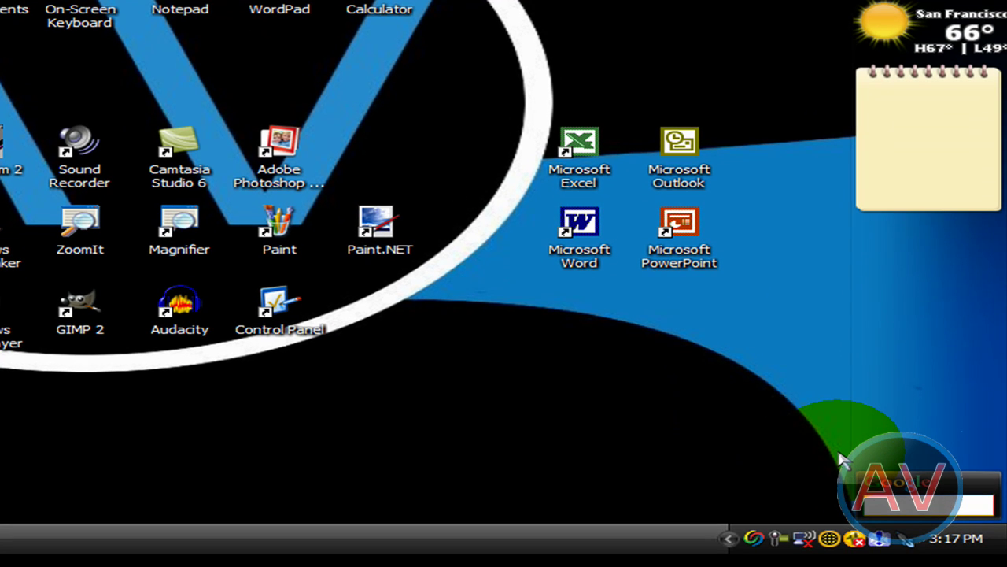
# Open google.com from the Google Desktop deskbar, then quit Firefox with Save and Quit
pyautogui.write('goo')
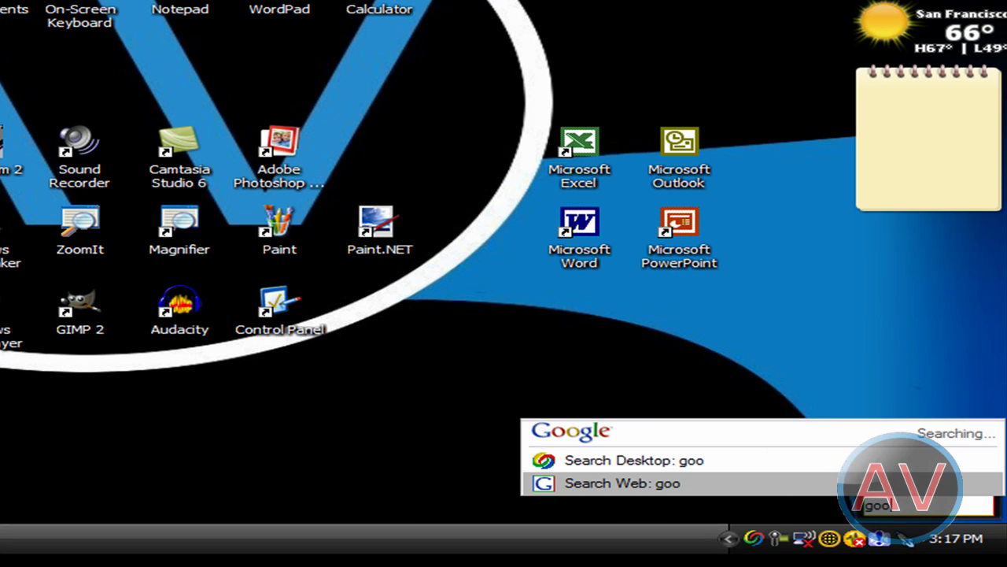
pyautogui.write('gle.com')
pyautogui.press('Return')
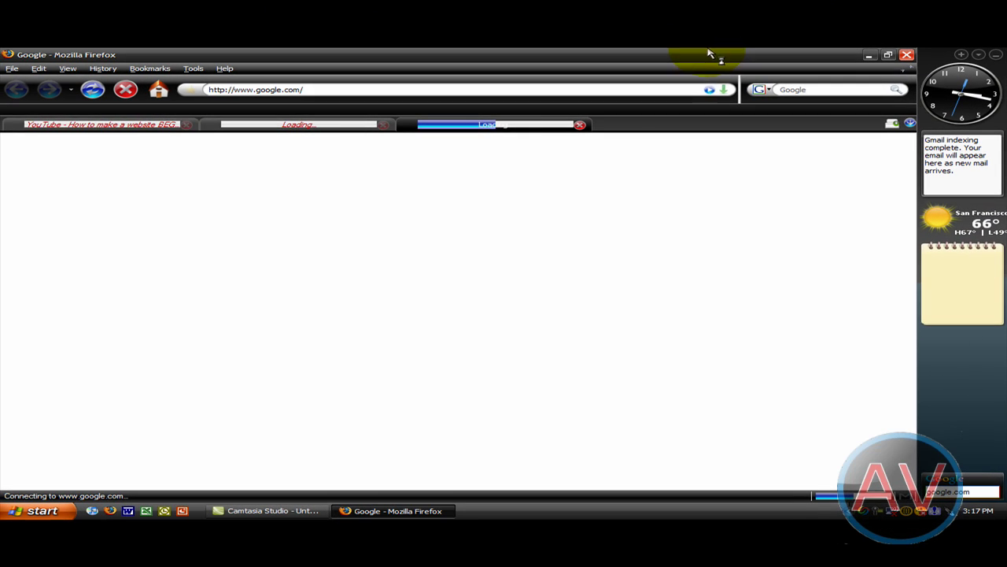
pyautogui.click(907, 55)
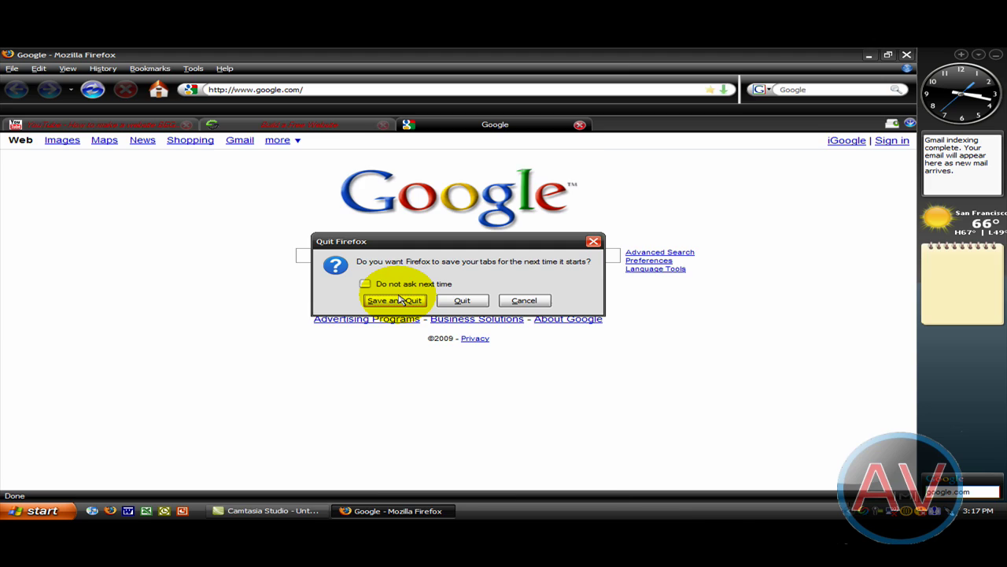
pyautogui.click(375, 300)
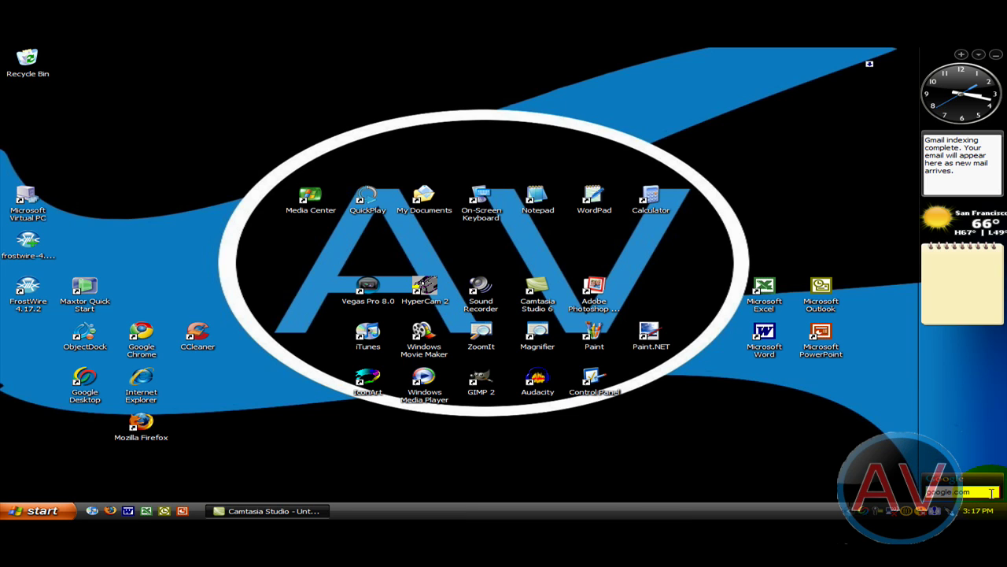
# Expand the weather gadget and open its location settings
pyautogui.click(964, 491)
pyautogui.click(876, 274)
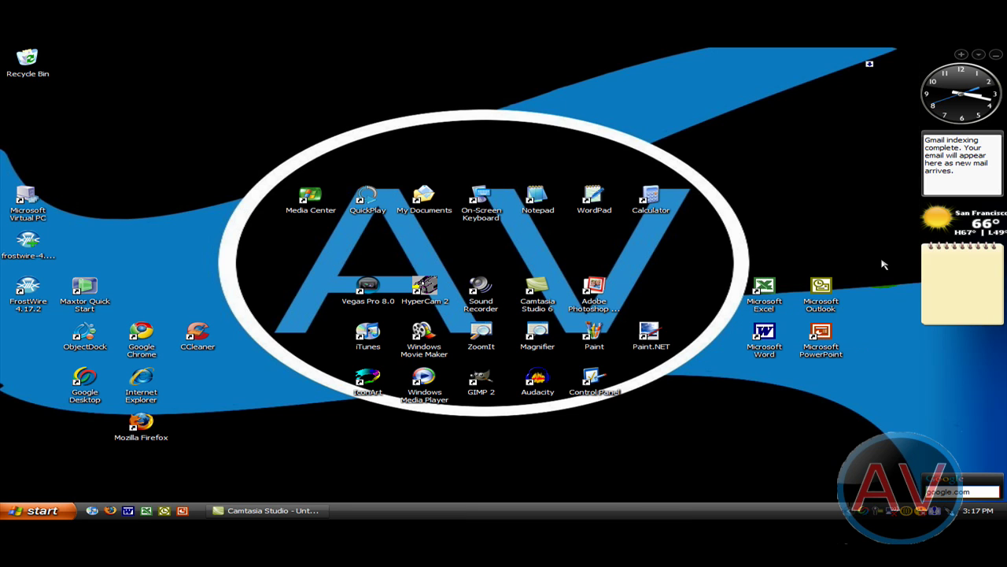
pyautogui.moveTo(968, 216)
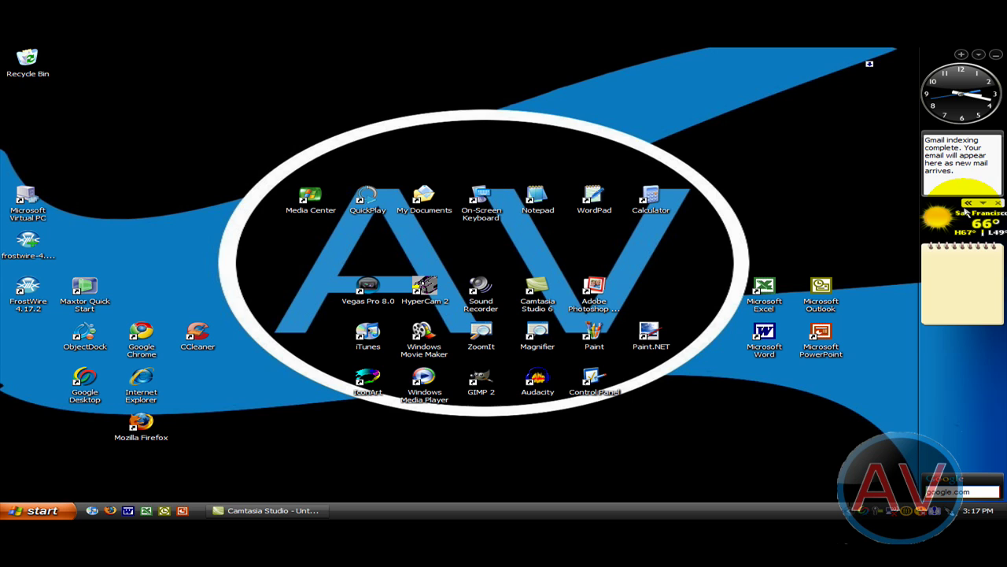
pyautogui.click(973, 206)
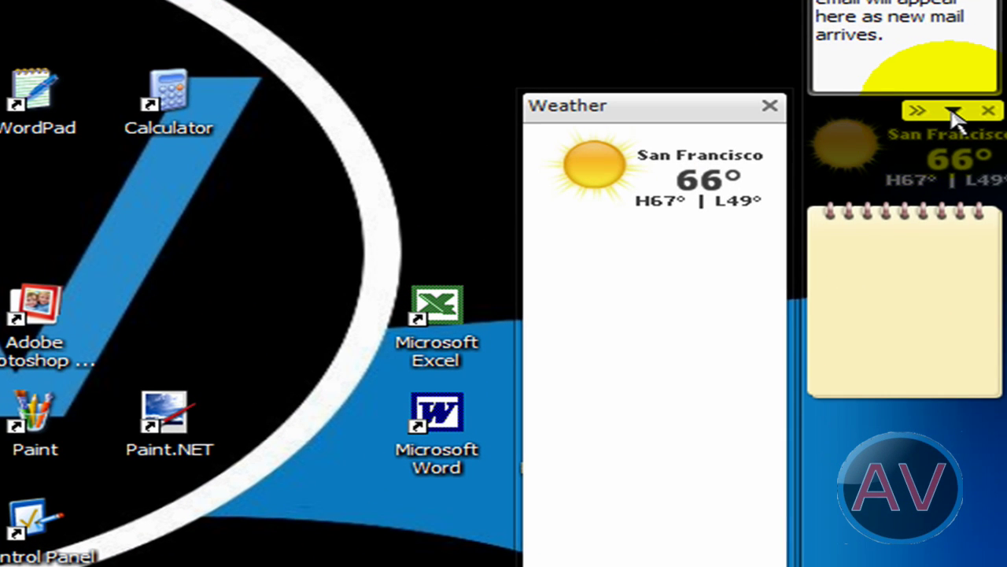
pyautogui.click(953, 110)
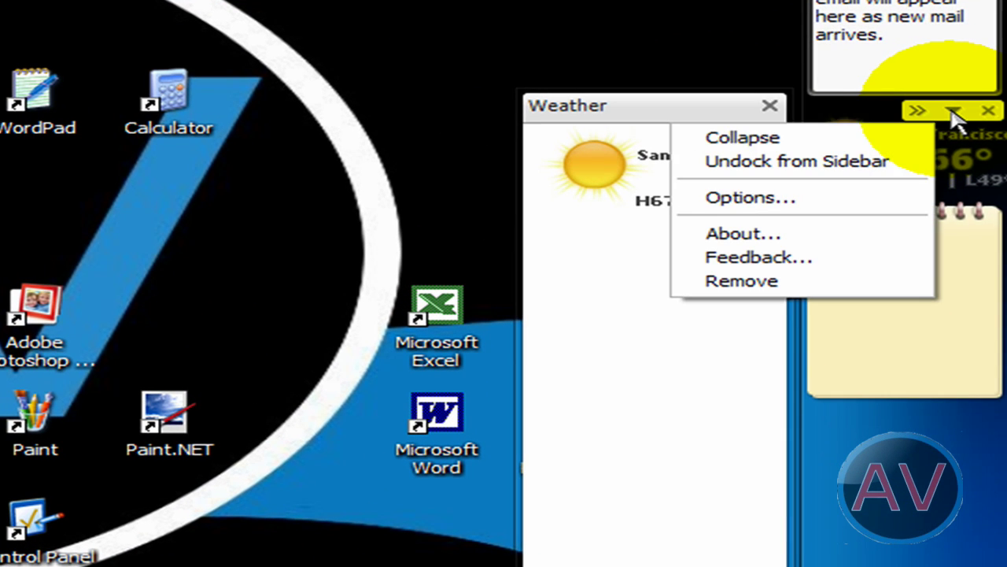
pyautogui.click(889, 207)
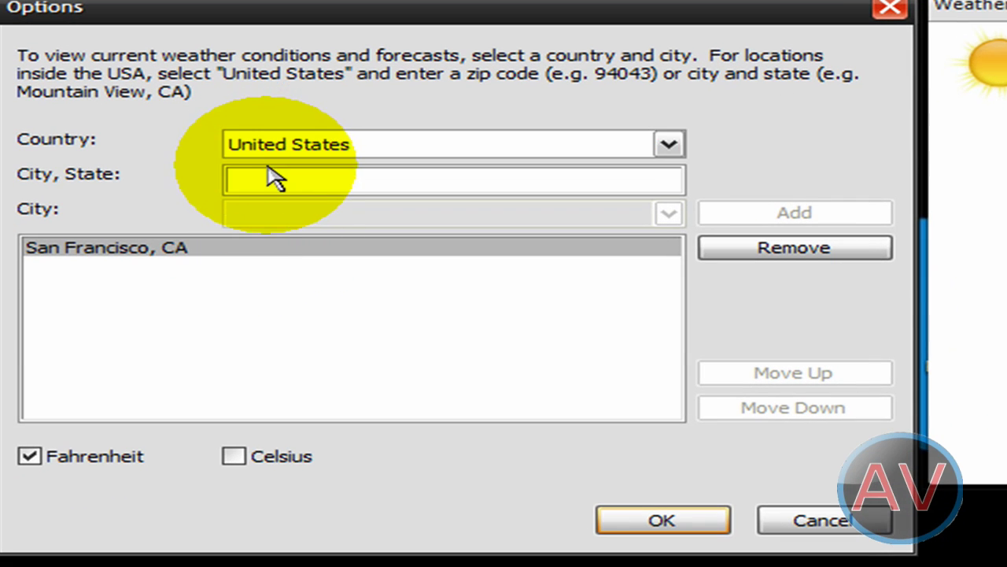
# Keep United States as the country and enter Orlando as the weather city
pyautogui.click(329, 149)
pyautogui.click(304, 177)
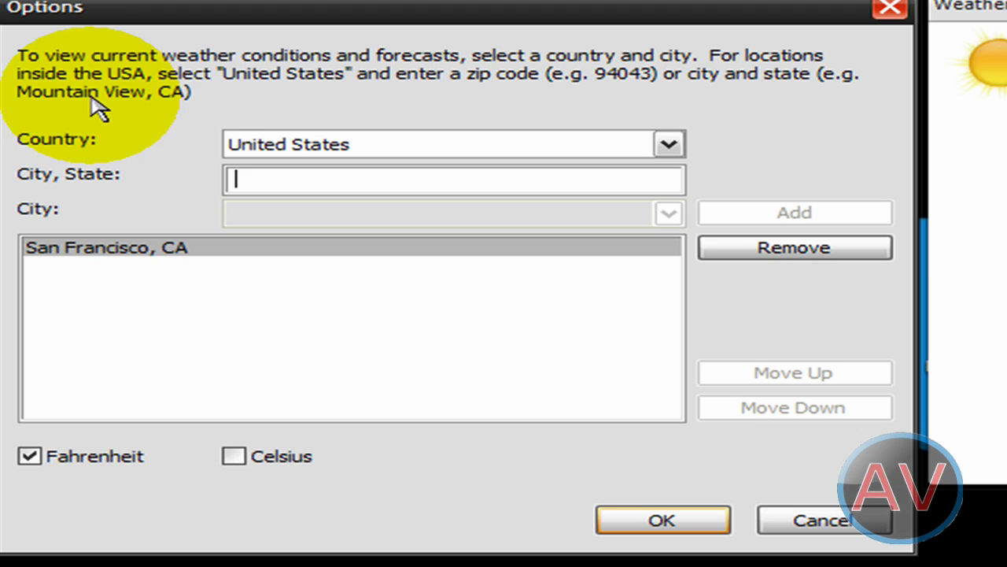
pyautogui.write('orlando')
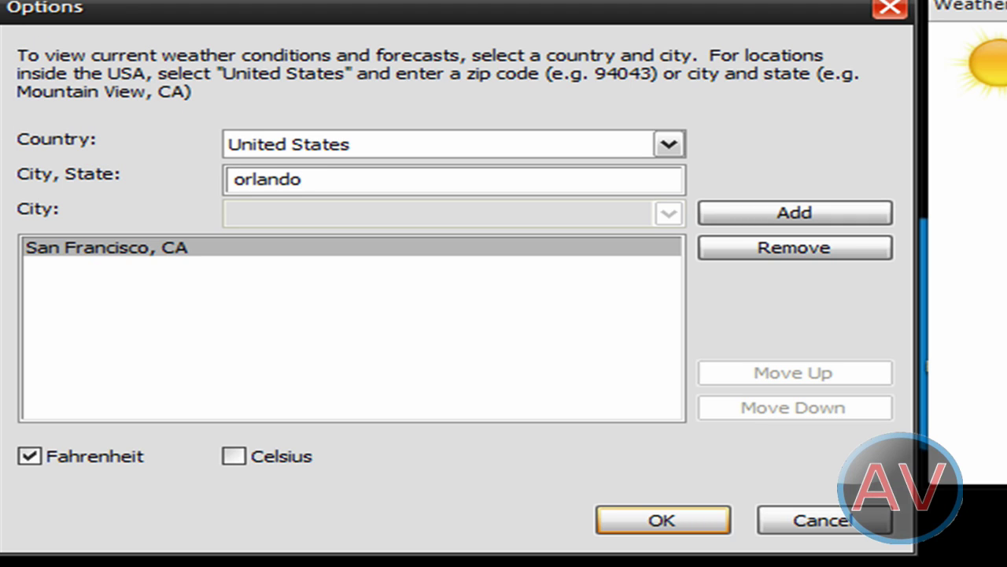
pyautogui.press('BackSpace')
pyautogui.press('BackSpace')
pyautogui.press('BackSpace')
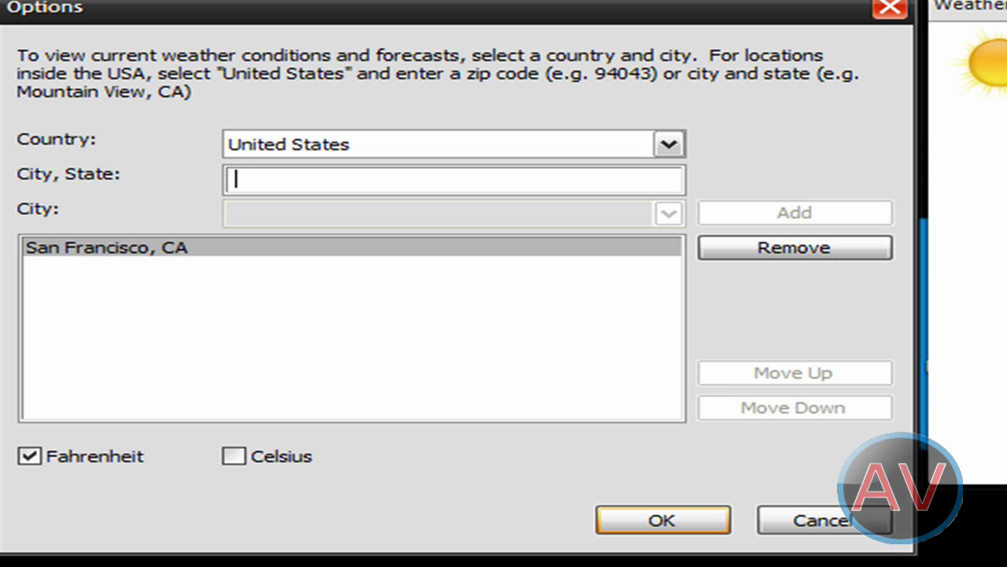
pyautogui.write('O')
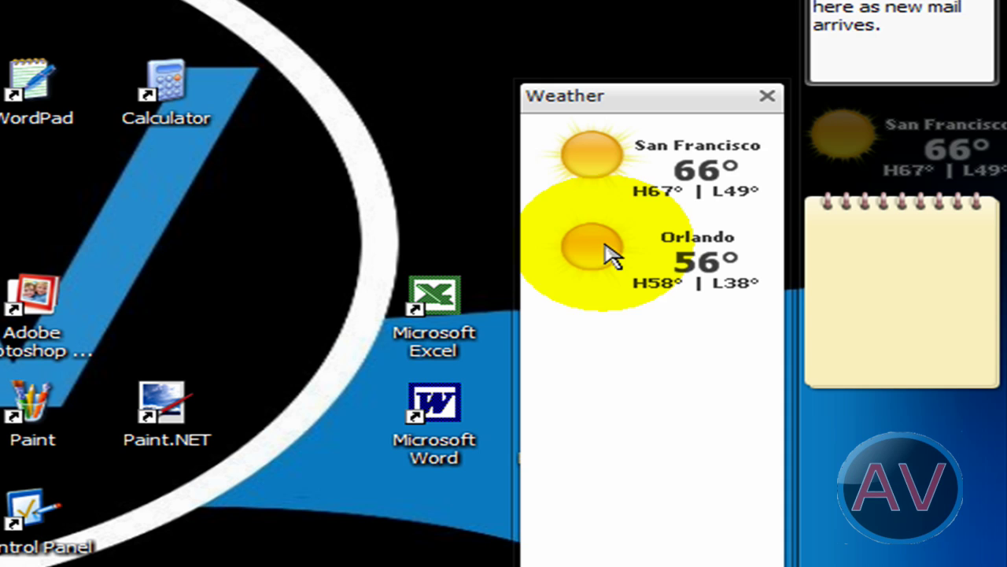
# Close the larger weather view and preview the full Gmail indexing message
pyautogui.click(767, 97)
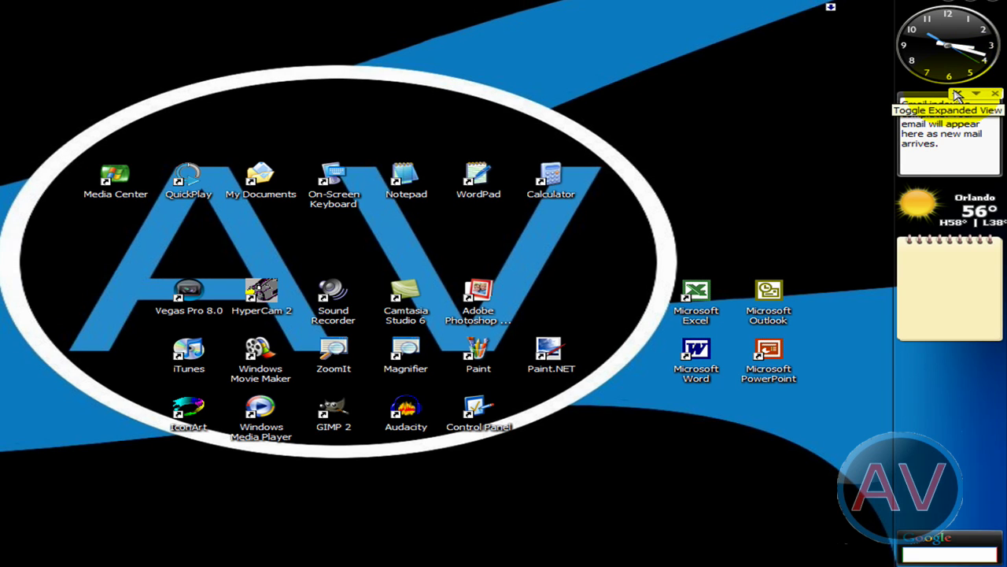
pyautogui.click(929, 106)
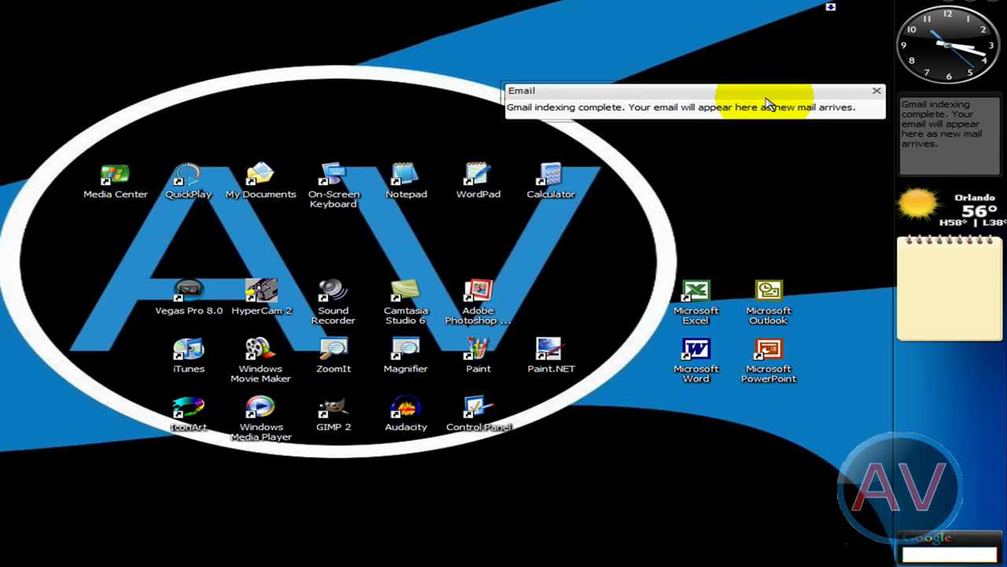
pyautogui.click(877, 92)
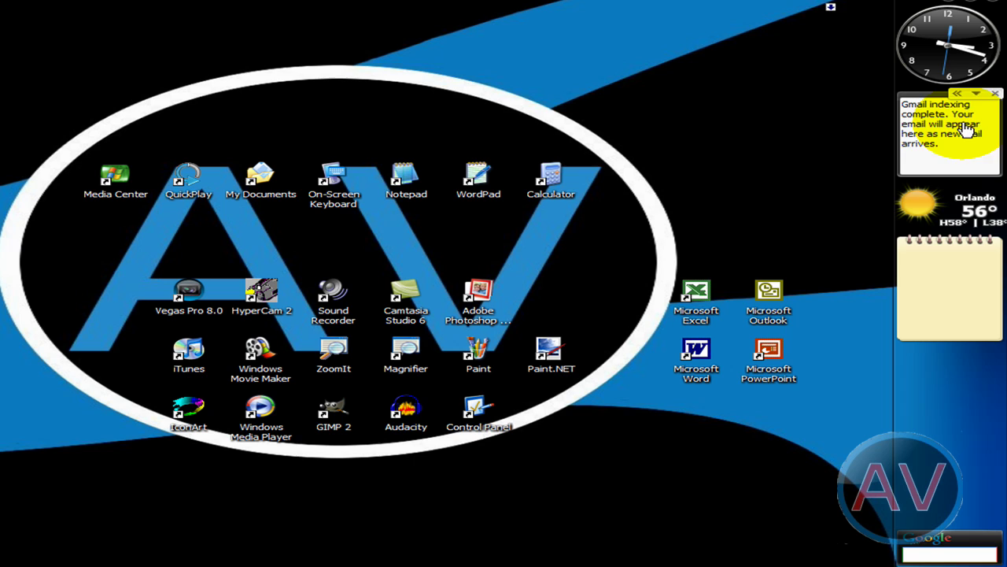
pyautogui.moveTo(948, 43)
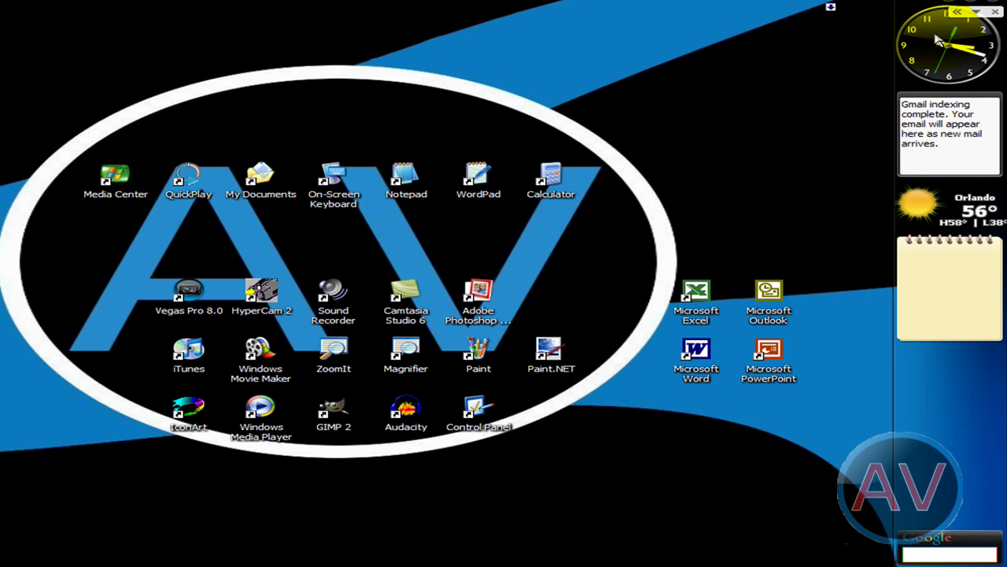
# Preview the expanded analog clock and its options, then bring up the sidebar's main menu
pyautogui.click(957, 13)
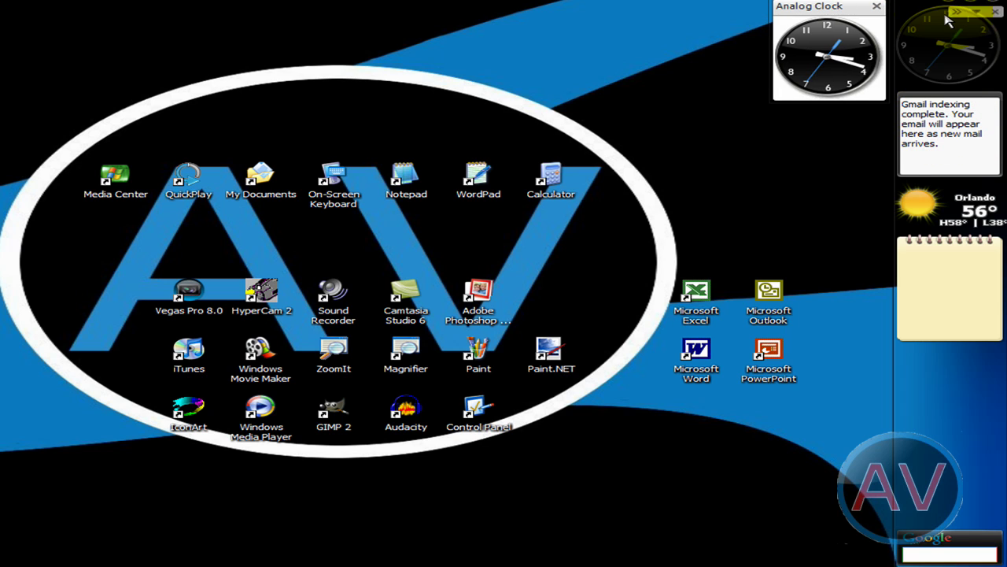
pyautogui.rightClick(962, 17)
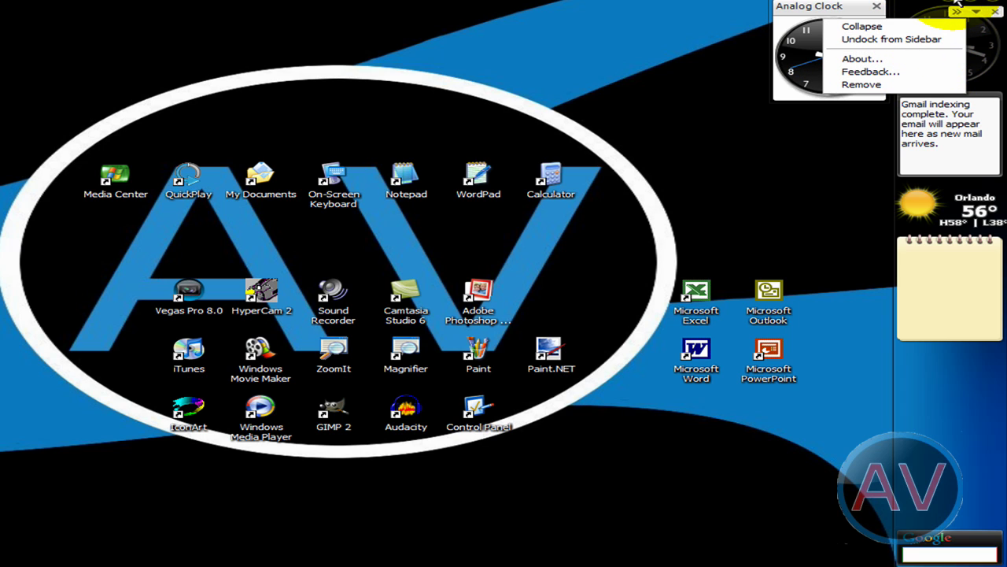
pyautogui.click(968, 3)
pyautogui.click(983, 13)
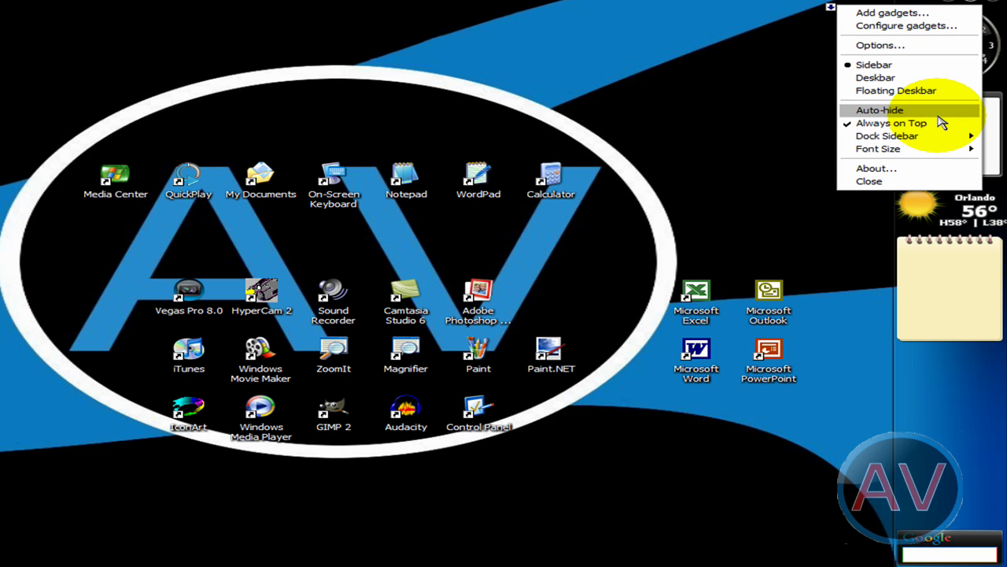
# Browse the Technology, Communication and All categories in Add gadgets, then close the gallery
pyautogui.click(740, 85)
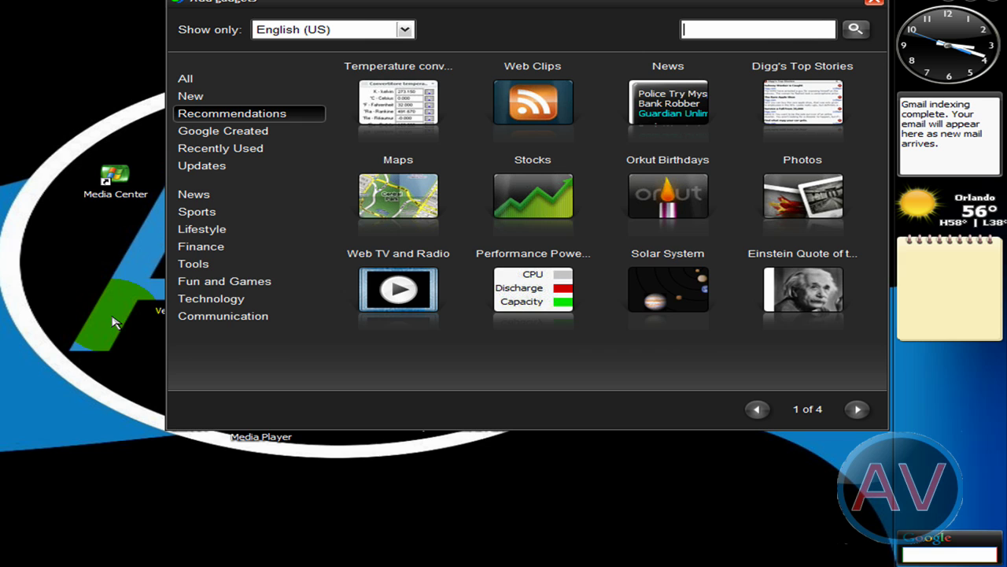
pyautogui.click(203, 299)
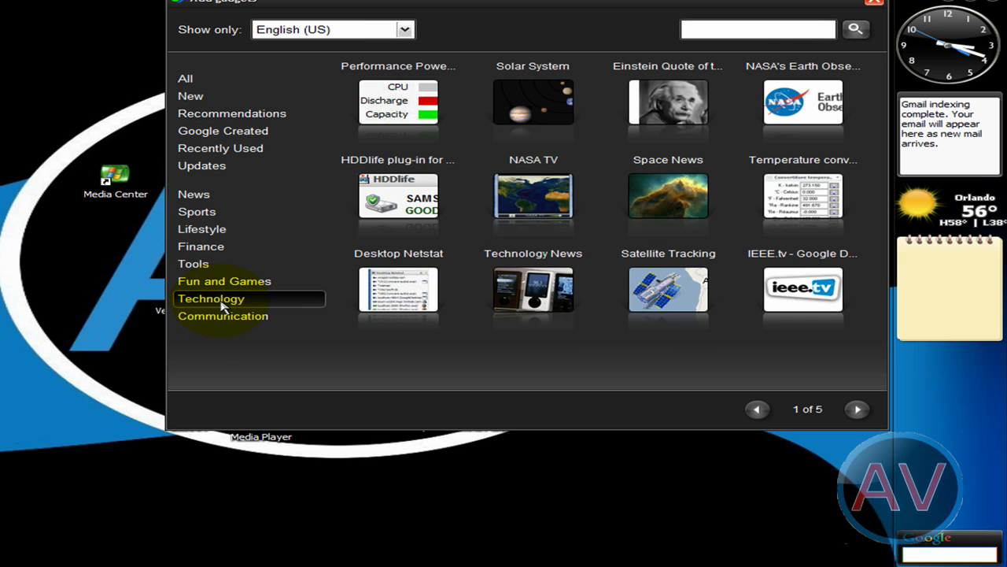
pyautogui.moveTo(668, 197)
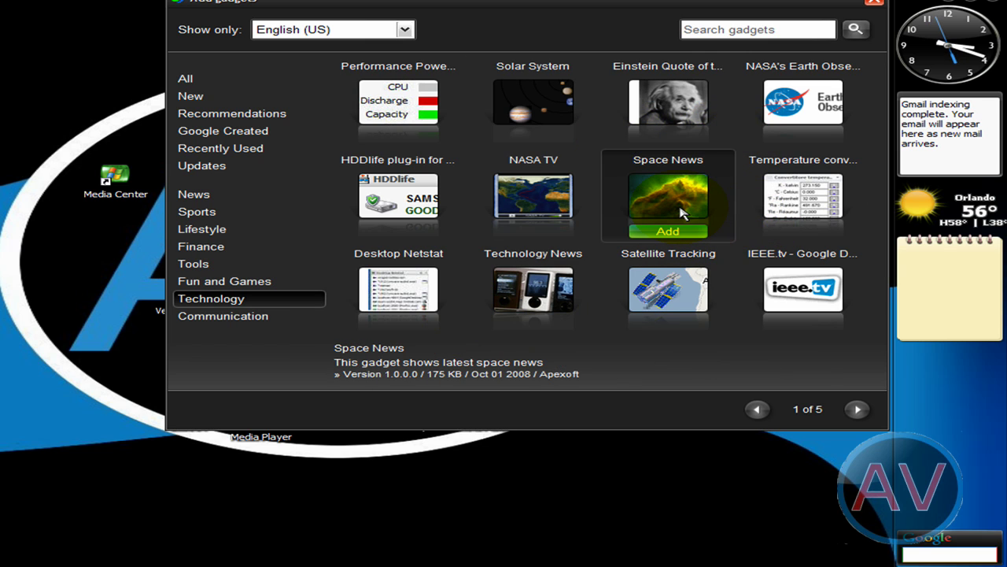
pyautogui.click(277, 317)
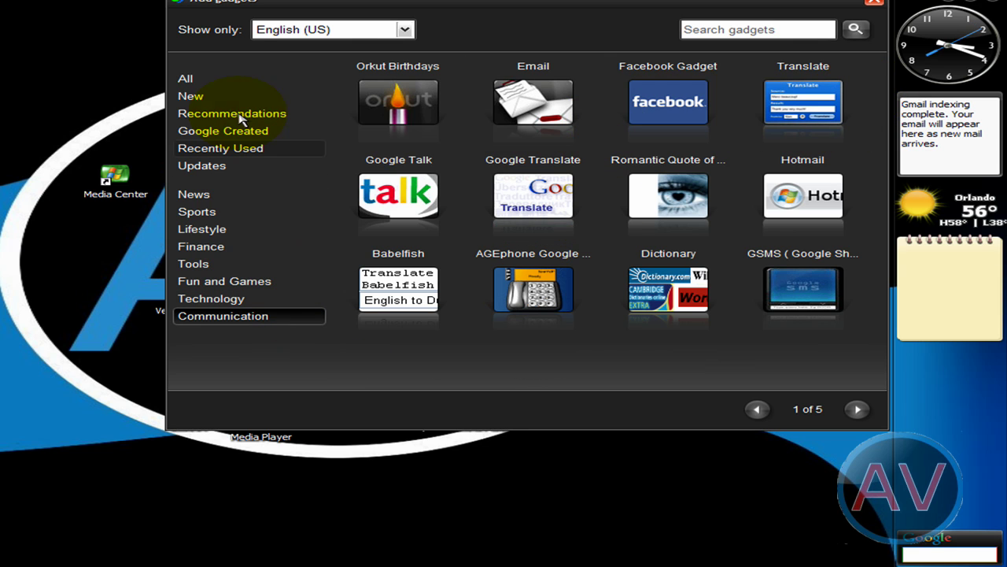
pyautogui.click(213, 79)
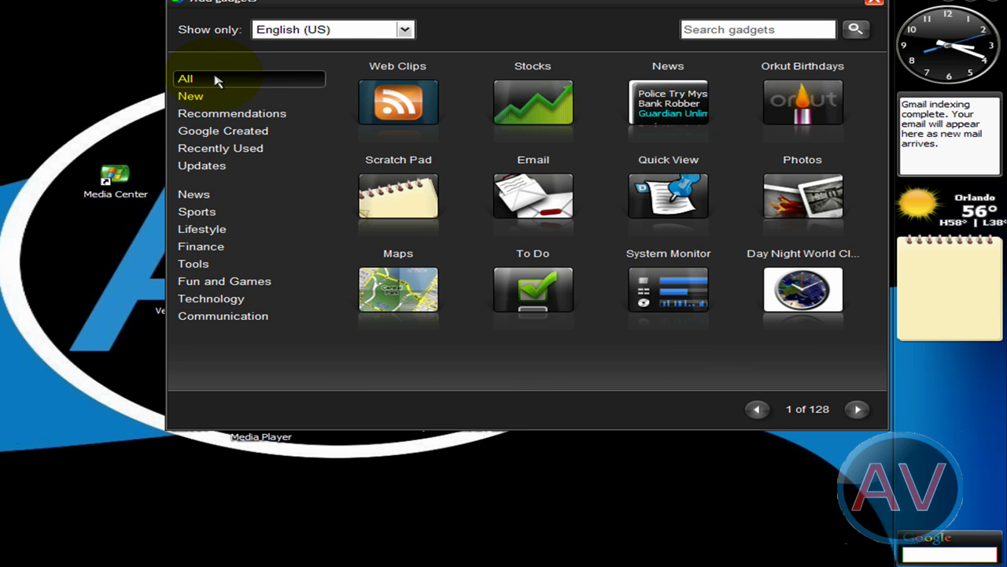
pyautogui.click(888, 3)
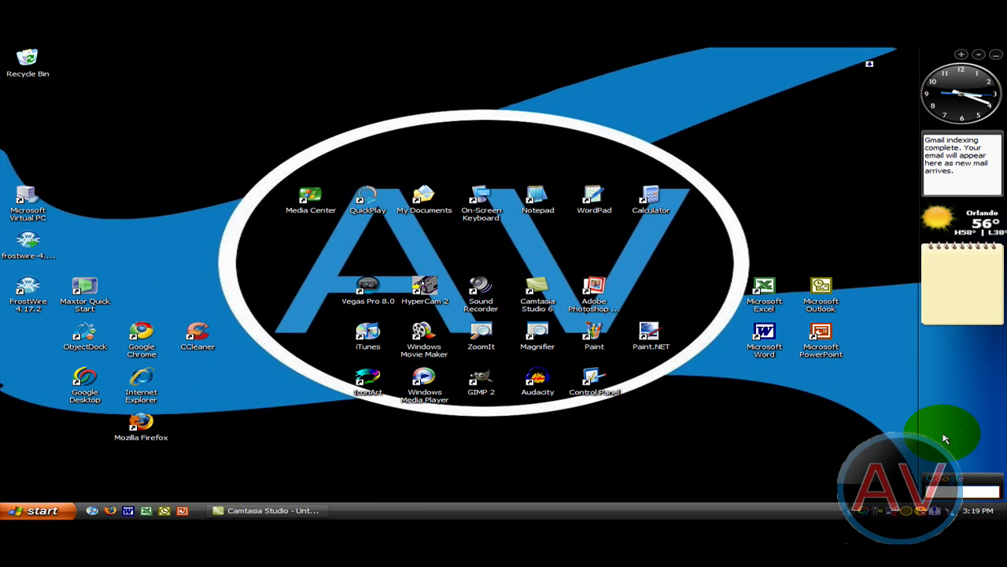
pyautogui.rightClick(864, 512)
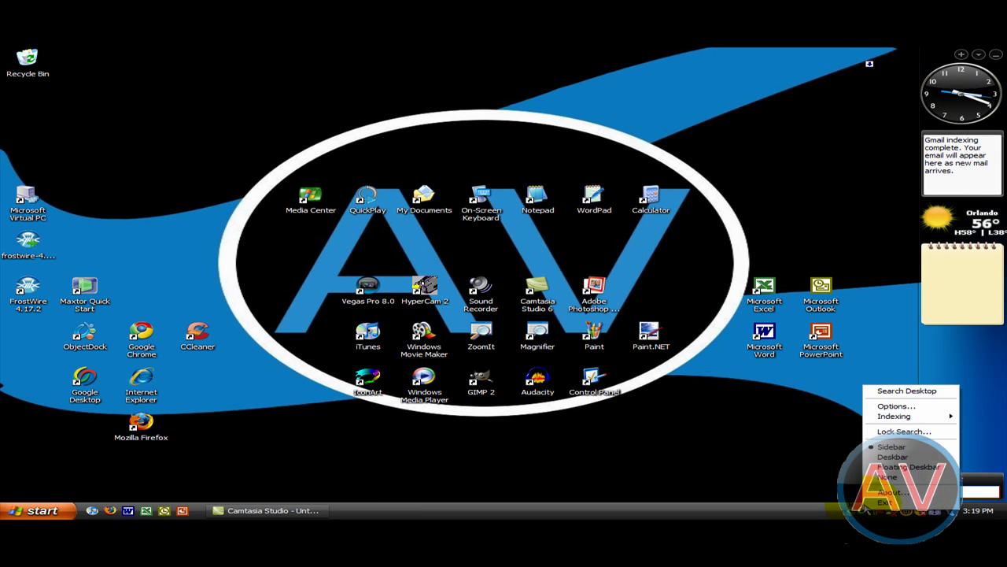
pyautogui.click(864, 456)
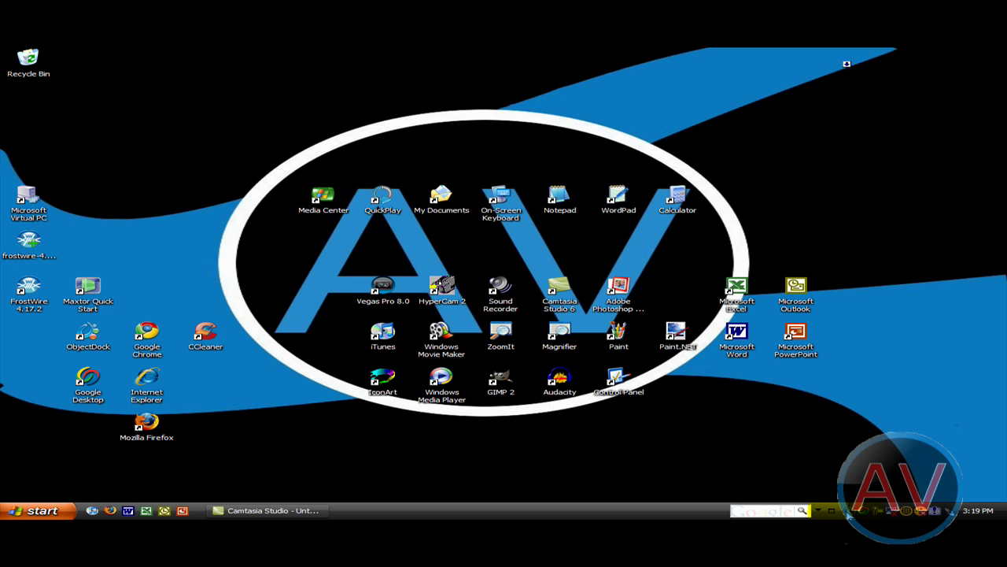
pyautogui.rightClick(864, 510)
pyautogui.click(904, 465)
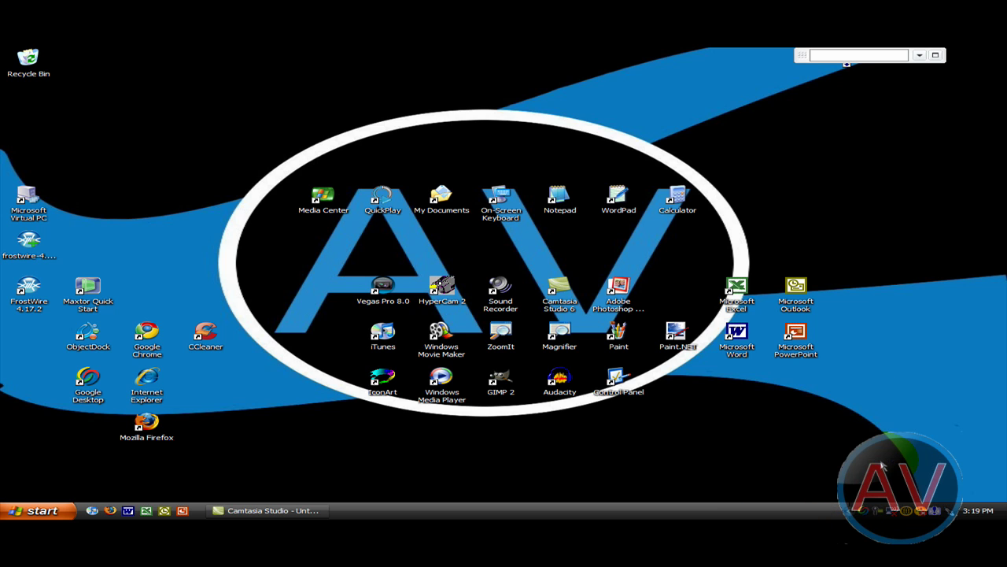
pyautogui.rightClick(860, 512)
pyautogui.click(882, 452)
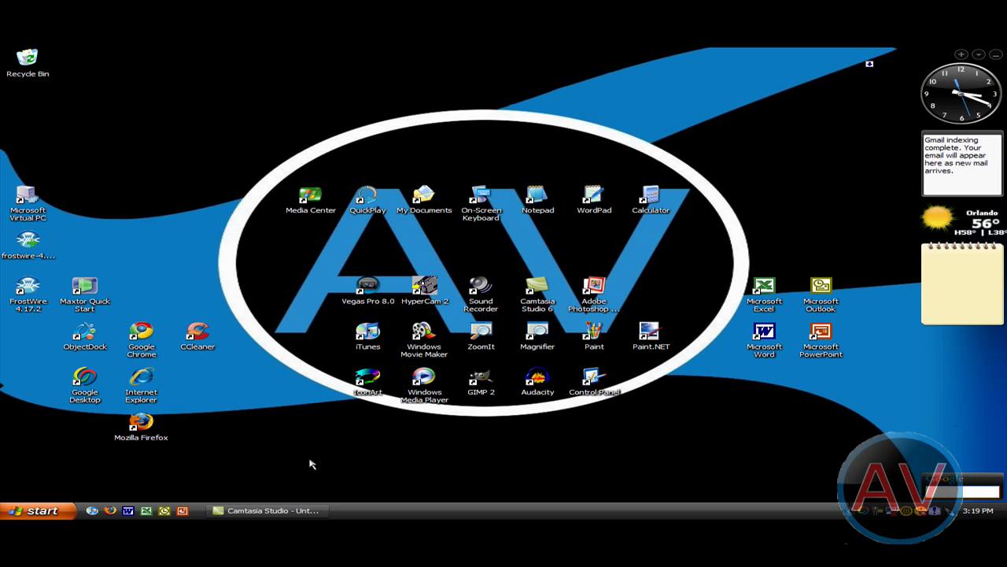
# Launch Google Chrome maximized on Google's homepage with the search box focused
pyautogui.click(140, 326)
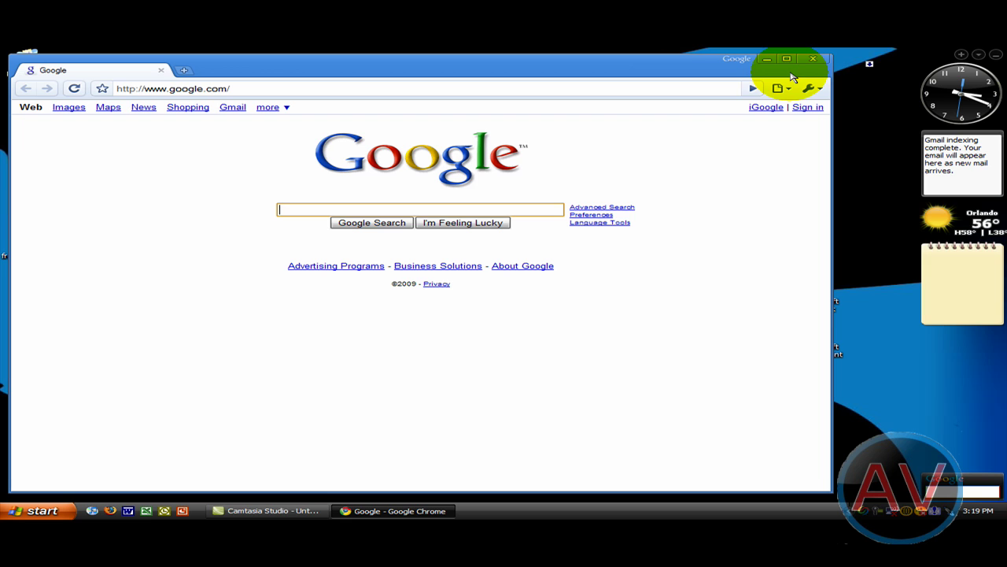
pyautogui.click(786, 59)
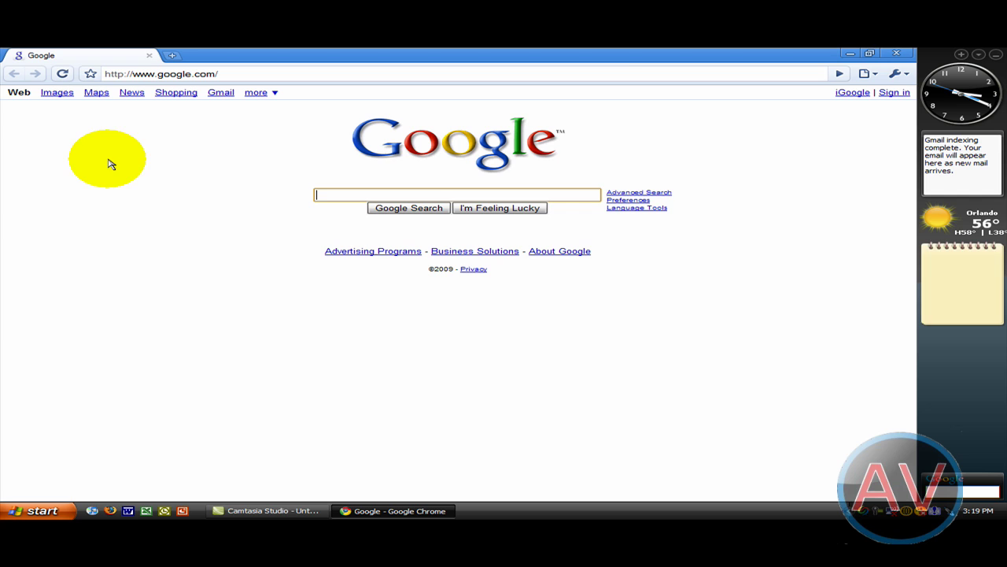
pyautogui.click(32, 510)
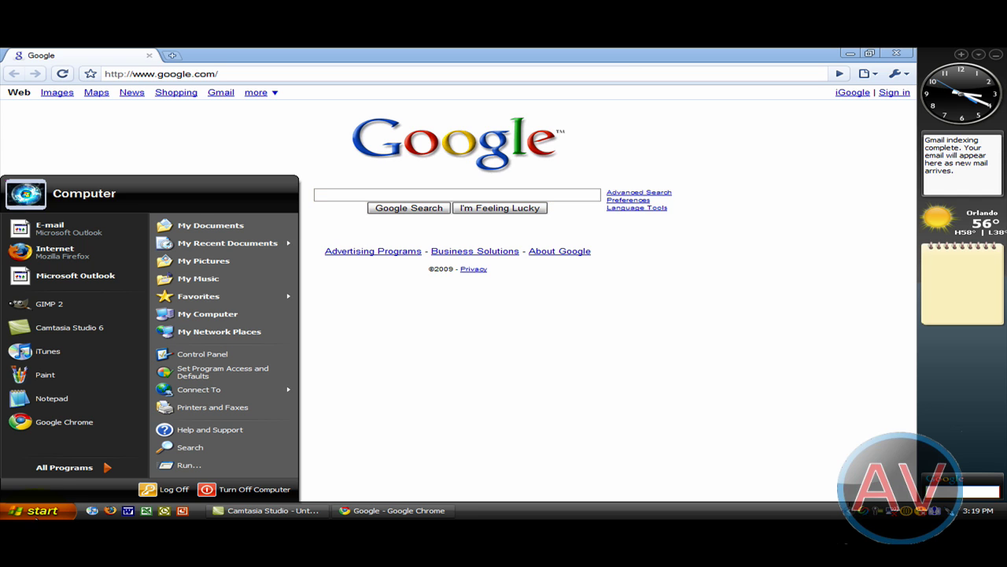
pyautogui.click(33, 510)
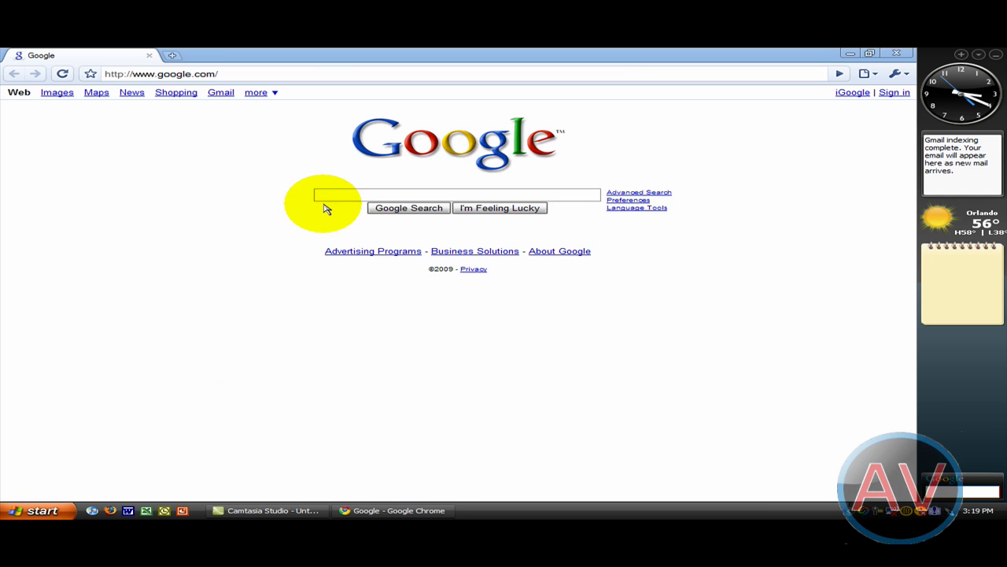
pyautogui.click(299, 210)
pyautogui.write('vi')
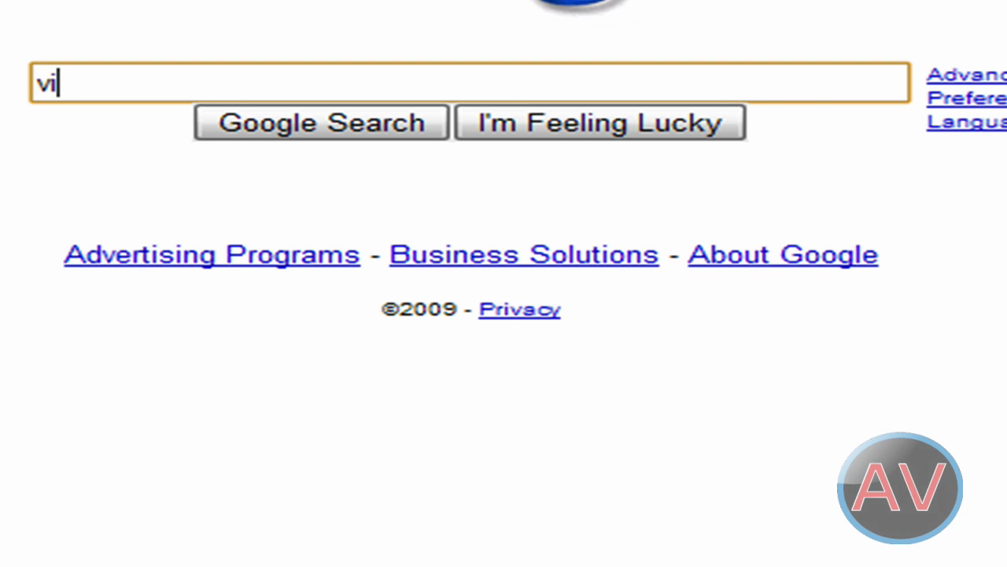
# Search for 'viorb lee soft' and open Lee-Soft's ViOrb Vista Start Orb page
pyautogui.write('orb')
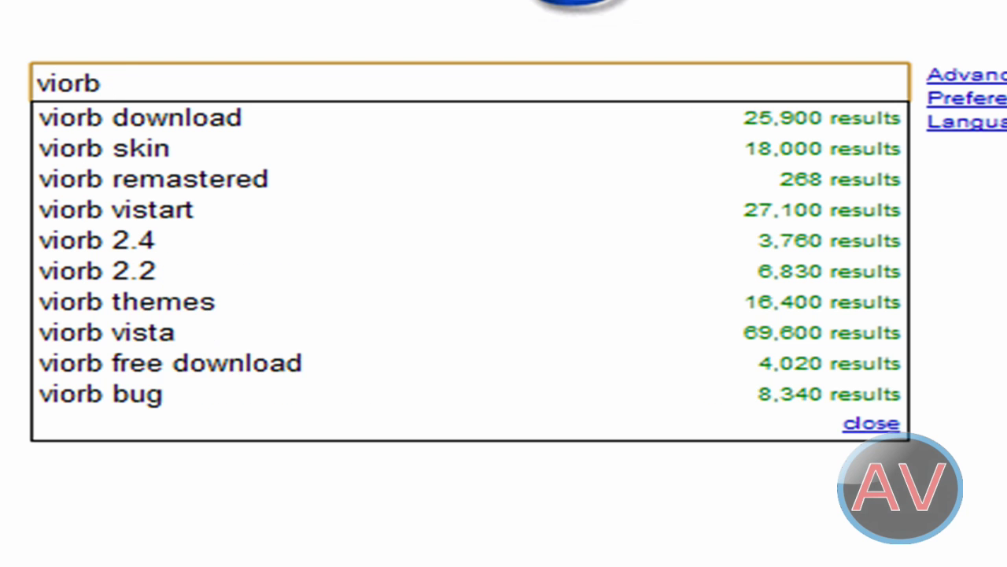
pyautogui.write(' leesoft')
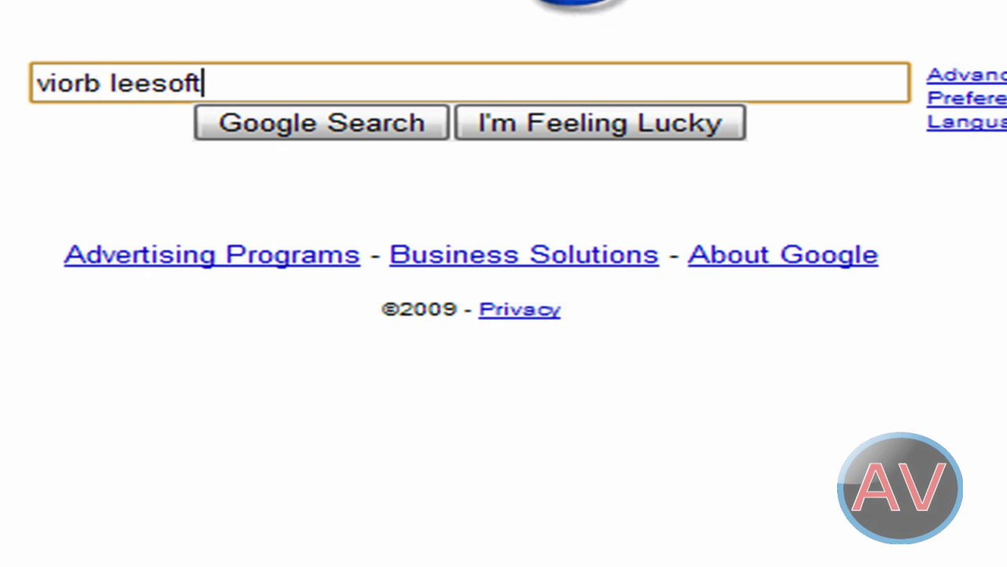
pyautogui.press('Return')
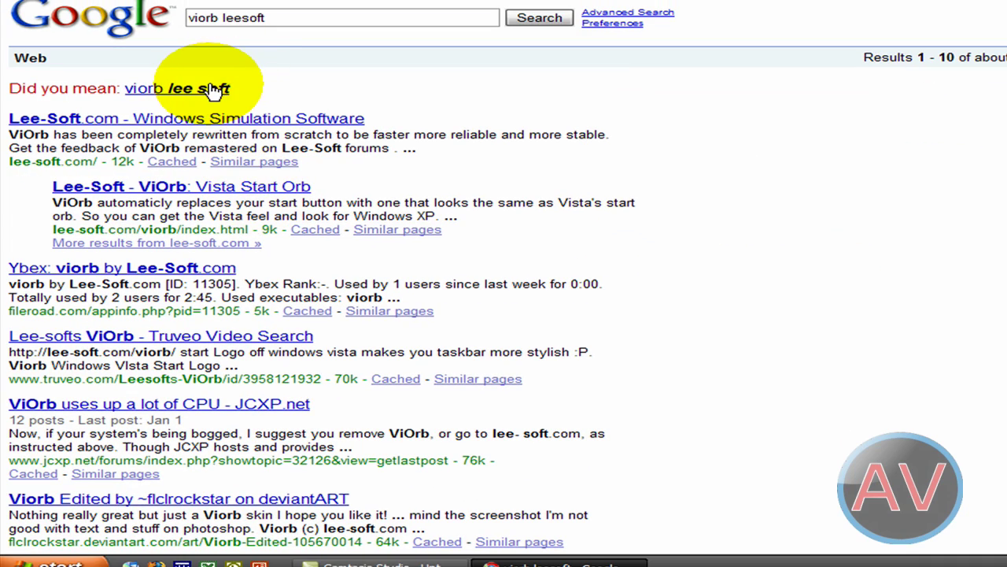
pyautogui.click(203, 89)
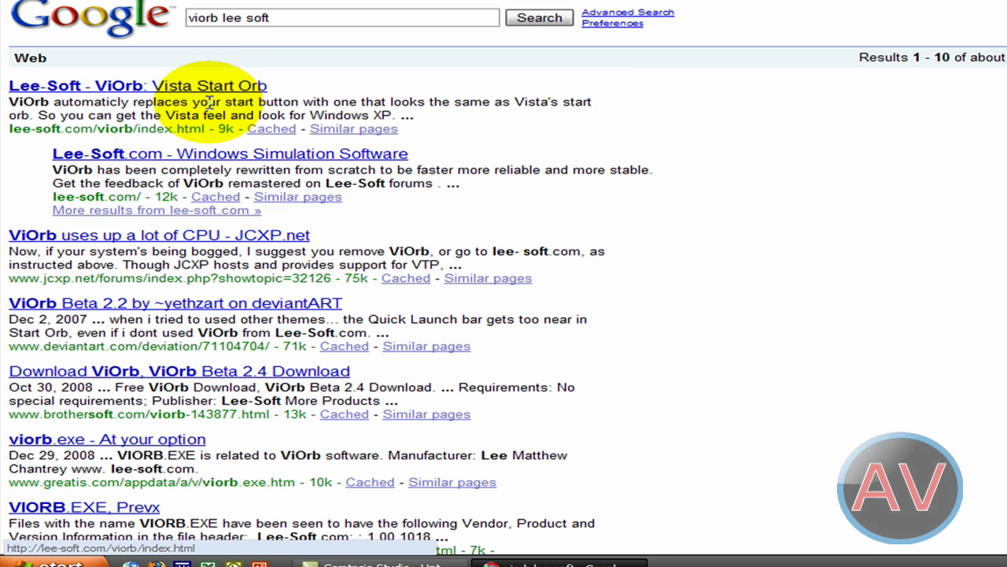
pyautogui.click(145, 85)
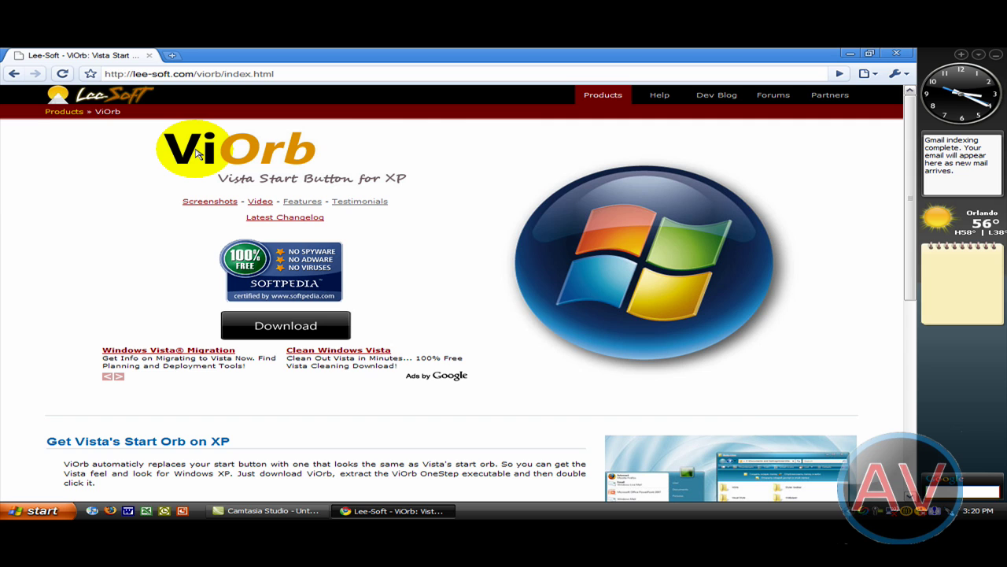
# Scroll down and back up through the Lee-Soft ViOrb page to review it
pyautogui.scroll(-10, 157, 161)
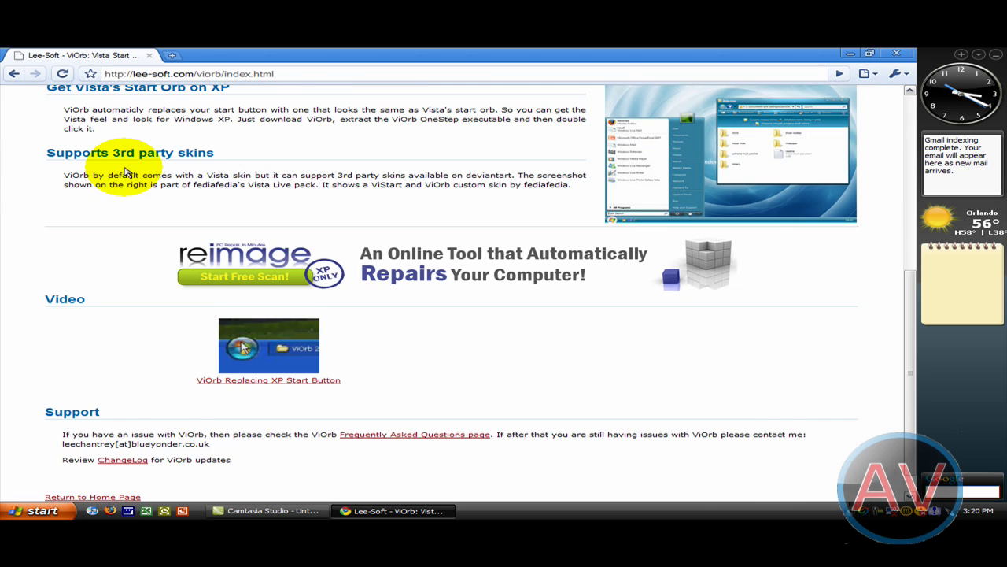
pyautogui.scroll(-1, 131, 172)
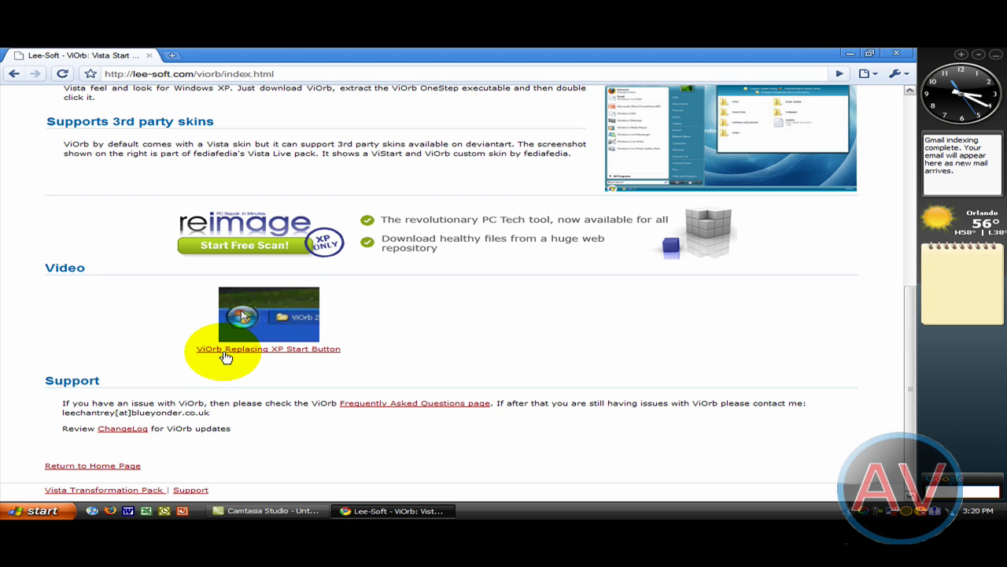
pyautogui.scroll(5, 327, 360)
pyautogui.scroll(5, 384, 379)
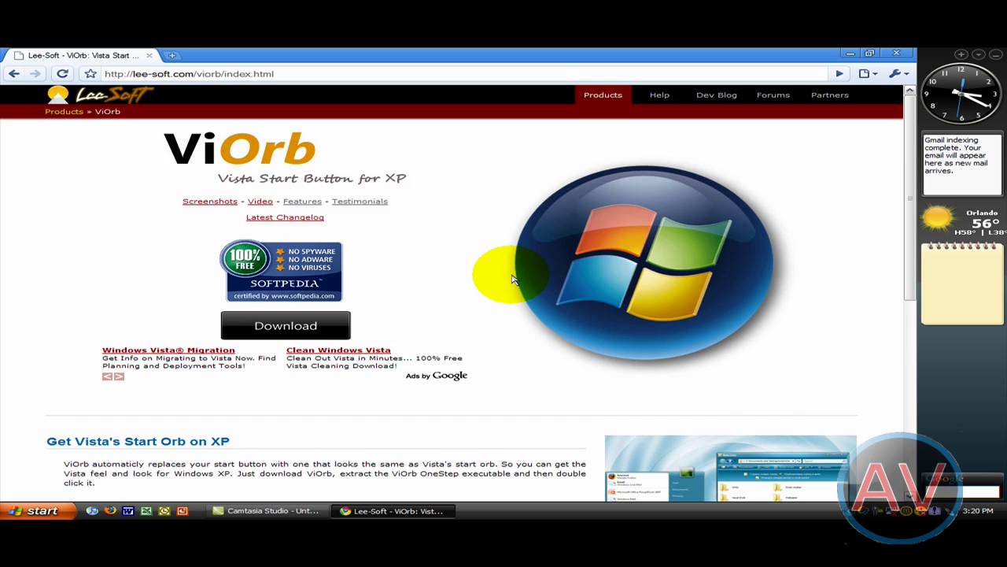
pyautogui.scroll(-3, 512, 279)
pyautogui.scroll(-2, 508, 280)
pyautogui.scroll(5, 503, 280)
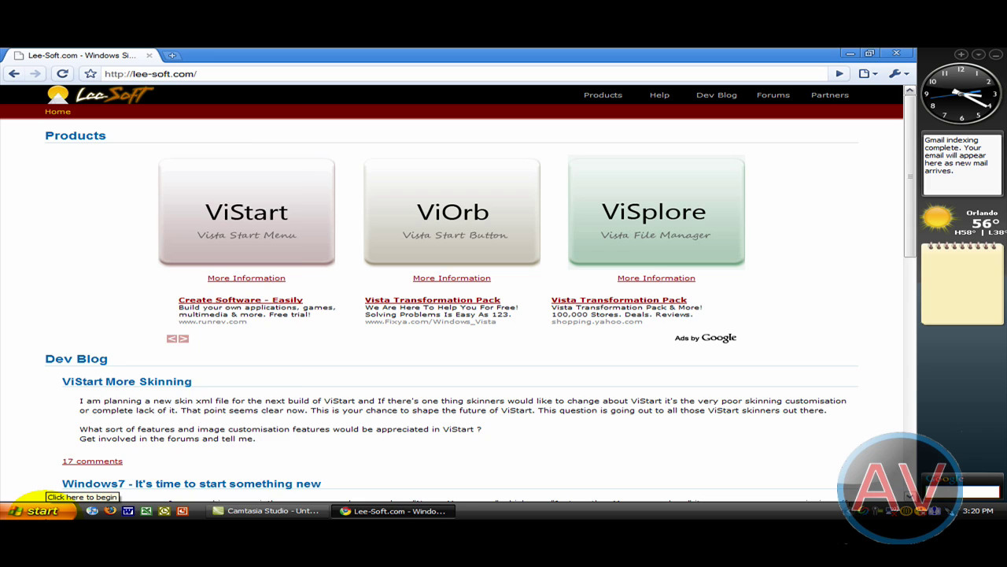
# Dismiss the Start menu to show the Lee-Soft products page, then select the current URL
pyautogui.click(35, 510)
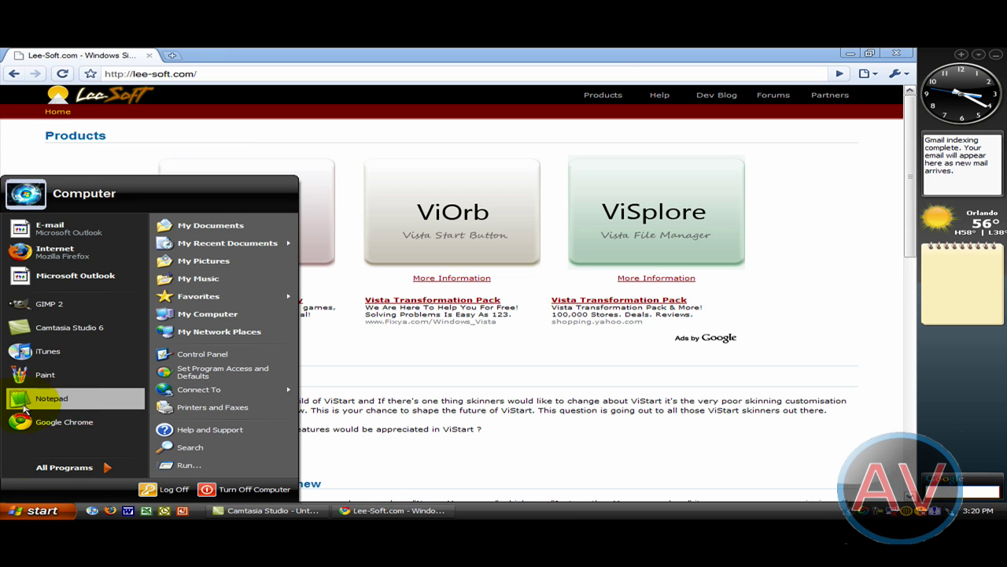
pyautogui.click(442, 348)
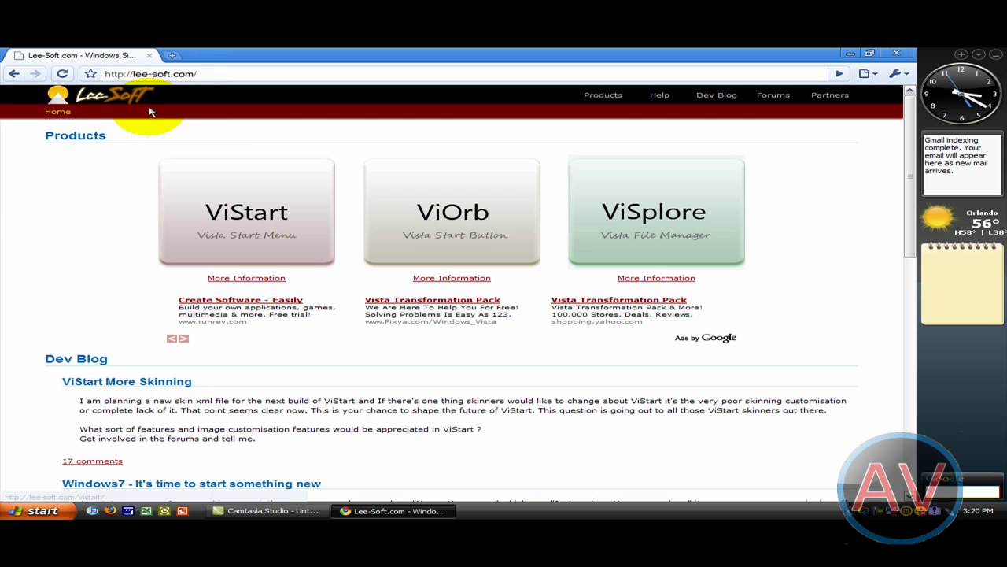
pyautogui.click(225, 70)
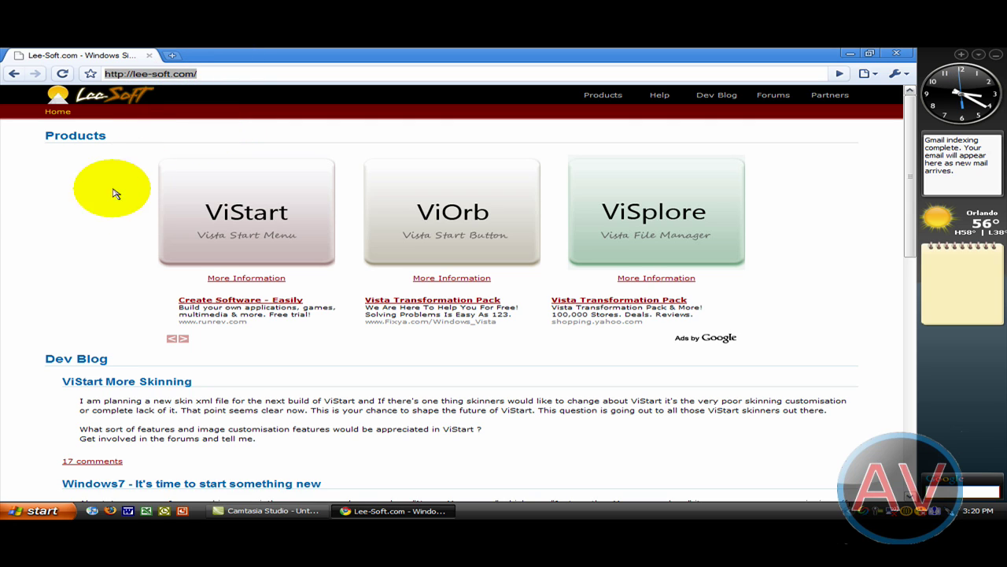
# Load google.com and search the web for 'vista inspirat'
pyautogui.write('goo')
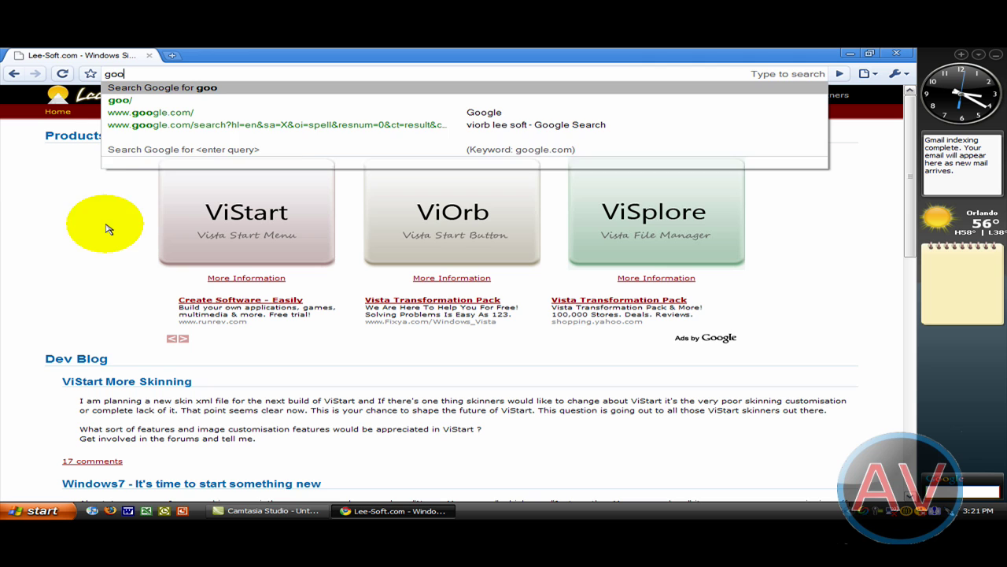
pyautogui.write('gle.com')
pyautogui.press('Return')
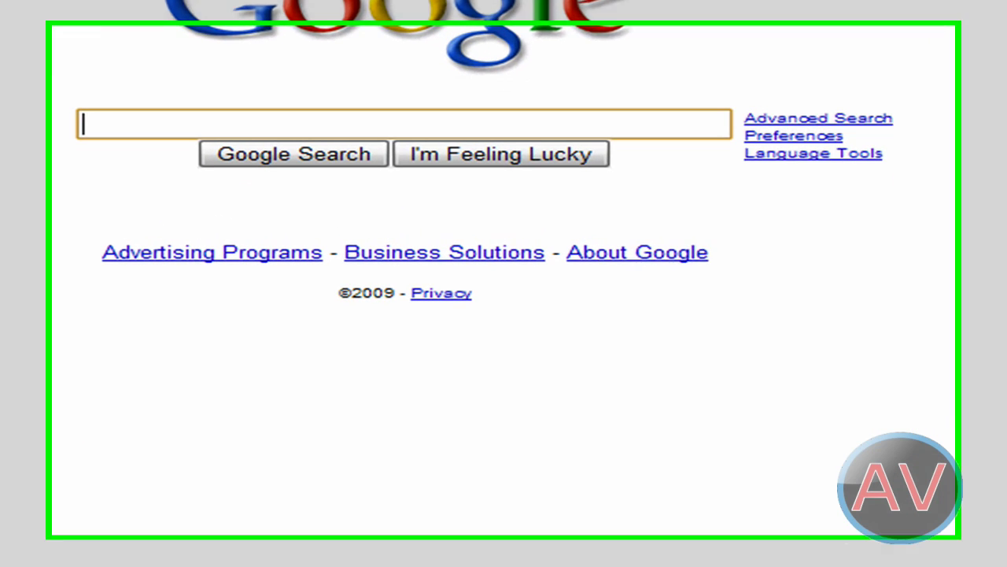
pyautogui.write('vi')
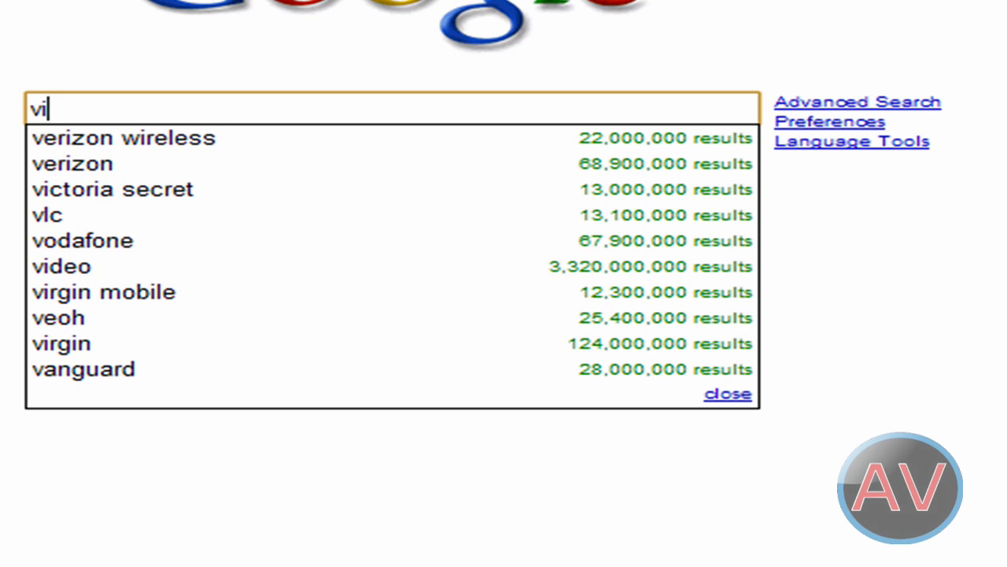
pyautogui.write('sta inspr')
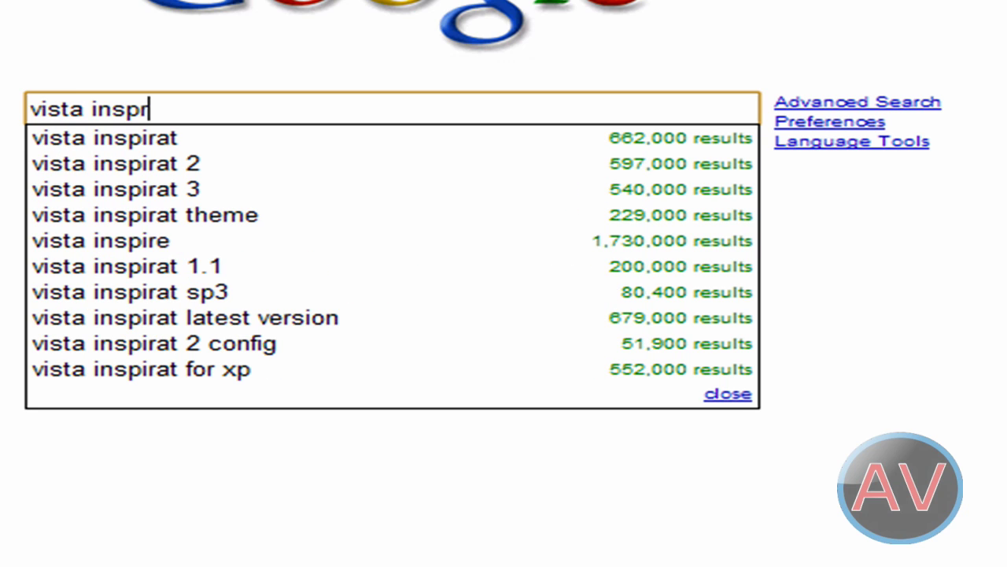
pyautogui.press('BackSpace')
pyautogui.write('t')
pyautogui.press('Return')
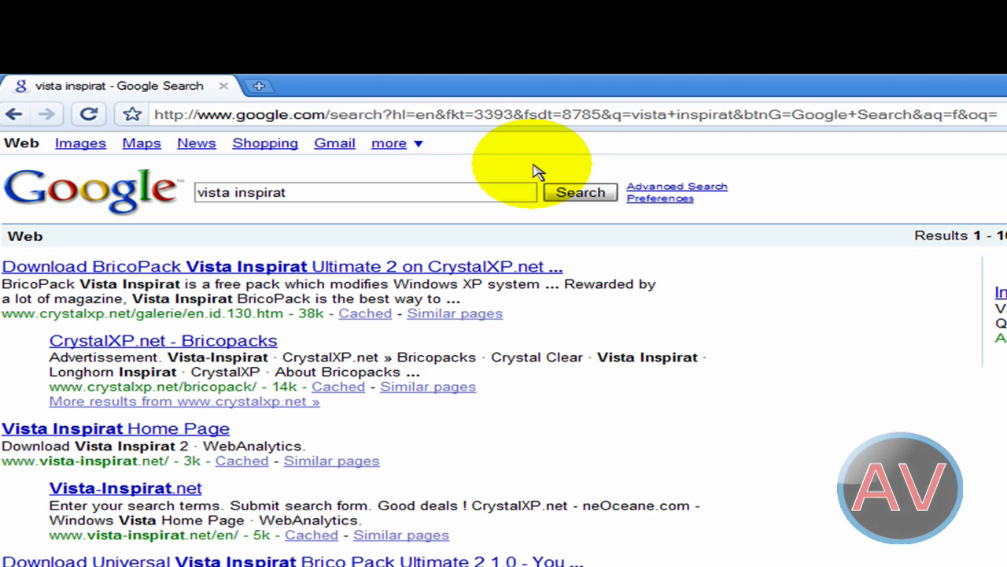
# Go to yahoo.com and search for 'yahoo widgets' using the search suggestion
pyautogui.click(459, 115)
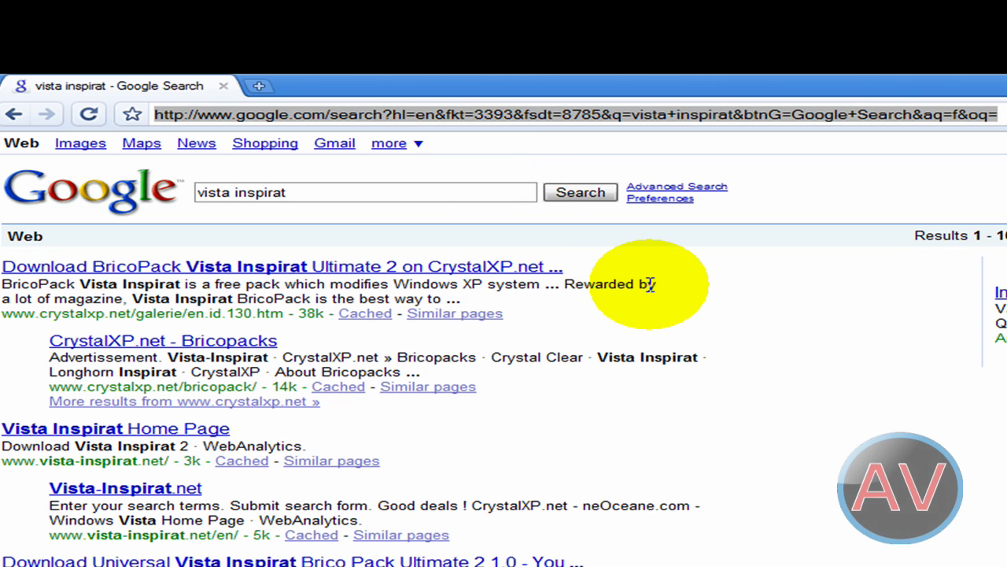
pyautogui.write('yahoo.com/')
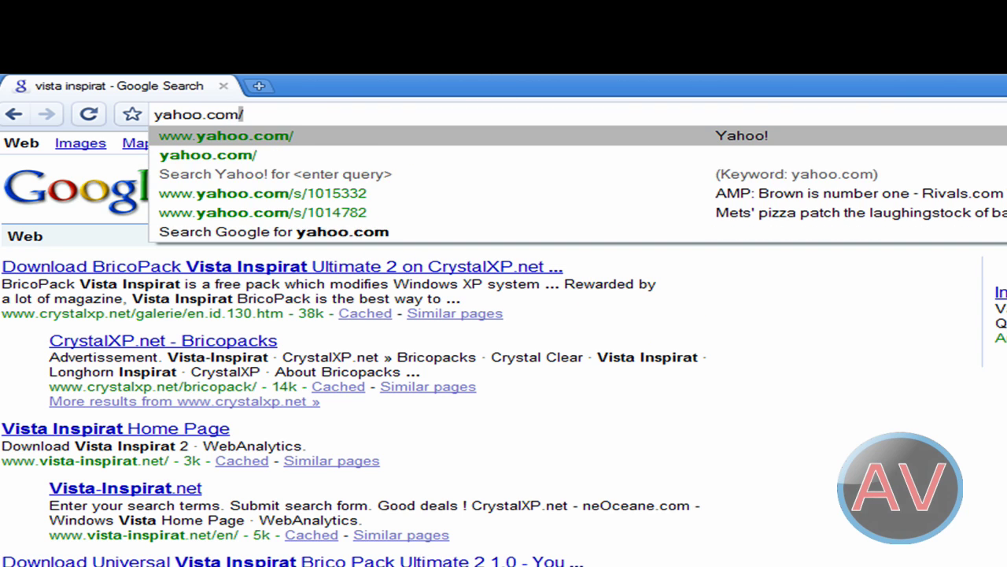
pyautogui.press('Return')
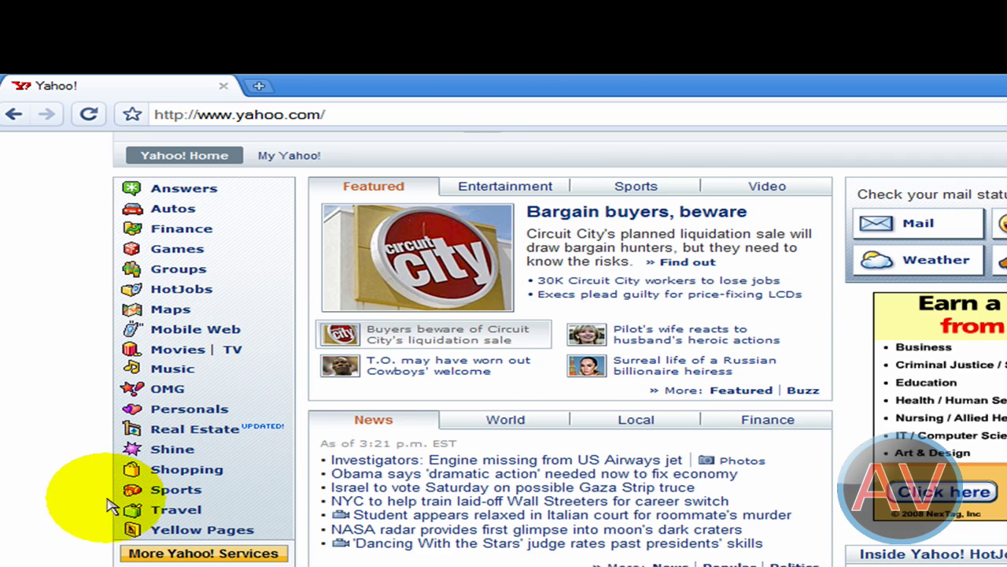
pyautogui.scroll(3, 112, 506)
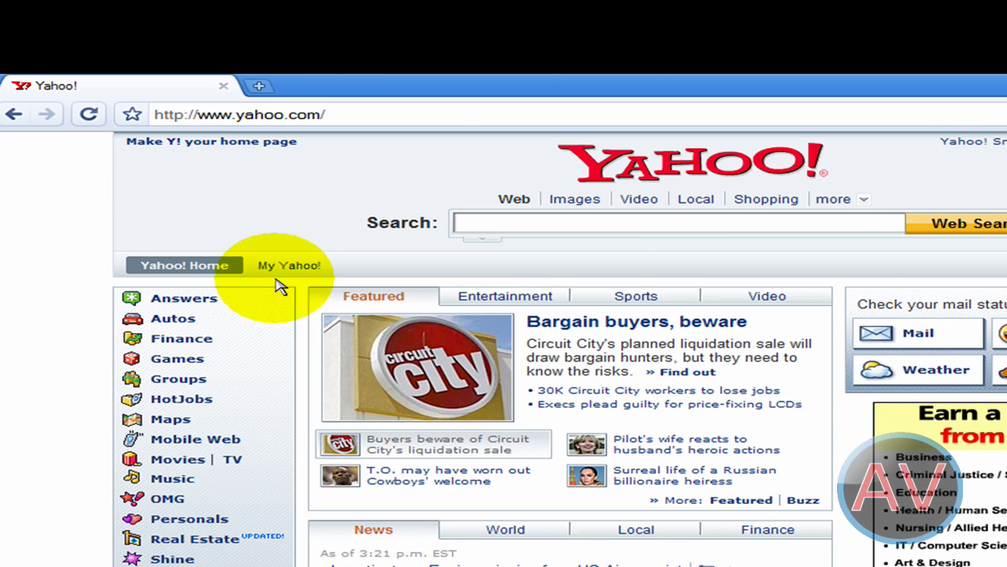
pyautogui.click(651, 223)
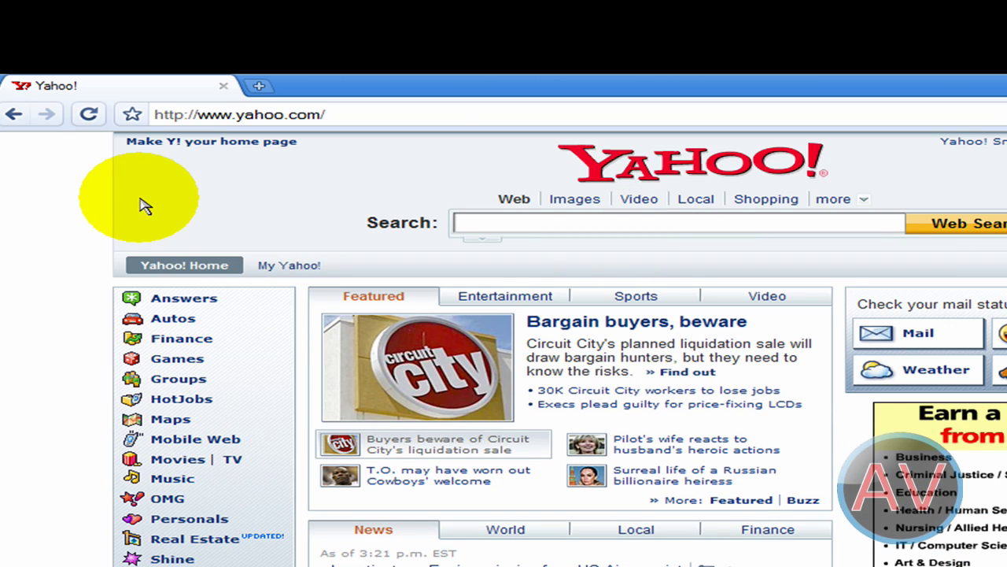
pyautogui.write('yahoo')
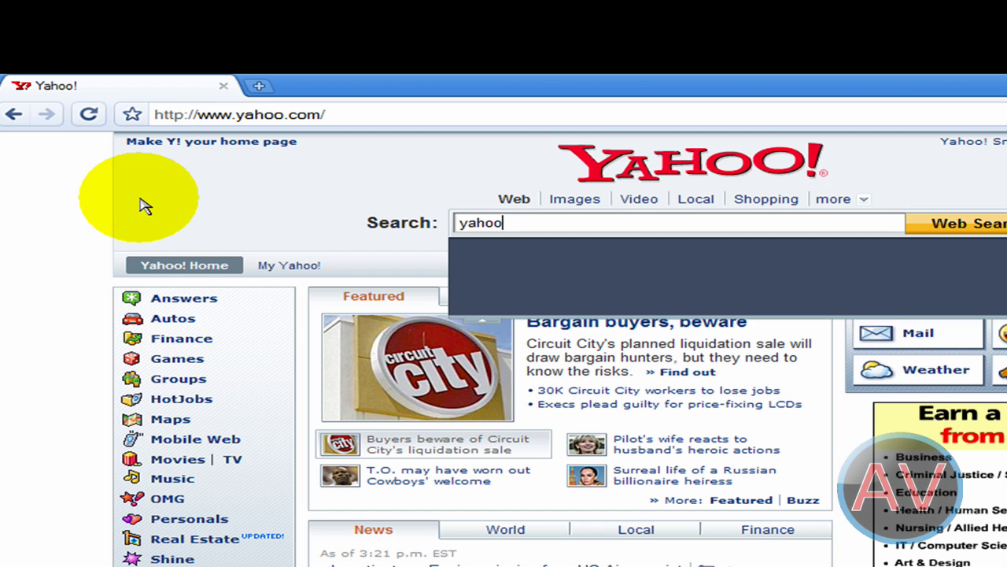
pyautogui.write(' wid')
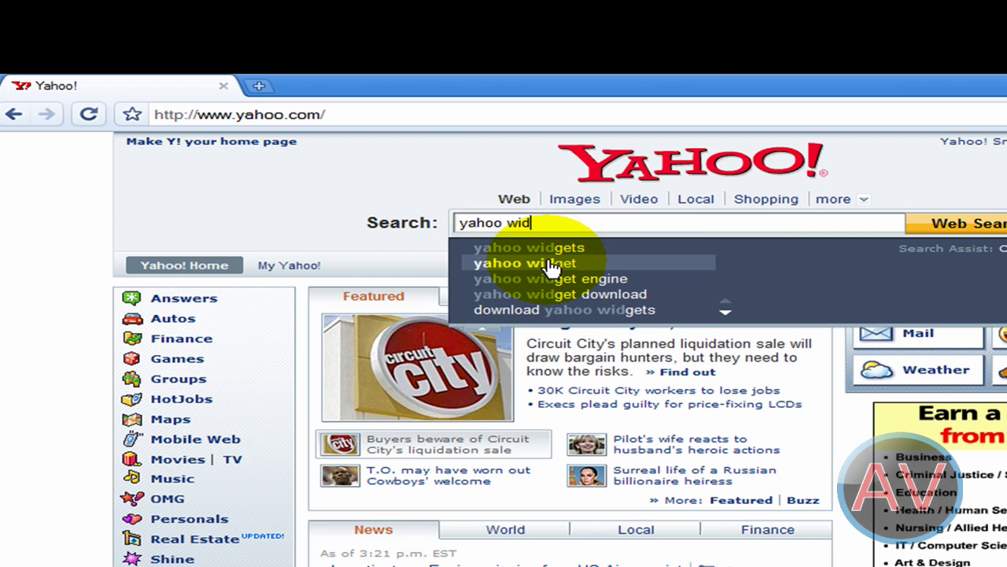
pyautogui.click(543, 248)
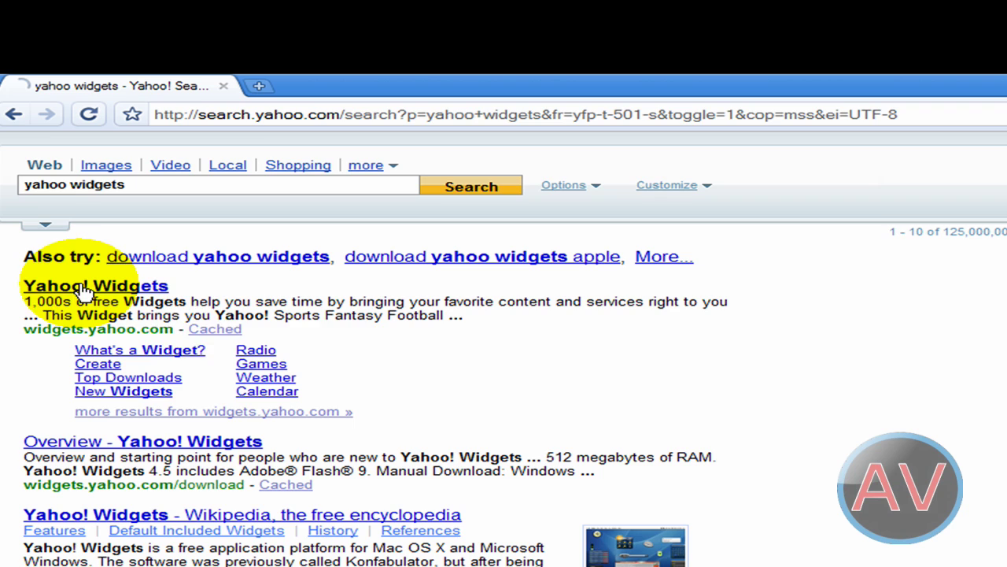
# Open the Yahoo! Widgets site from the results and scroll through its home page
pyautogui.click(72, 293)
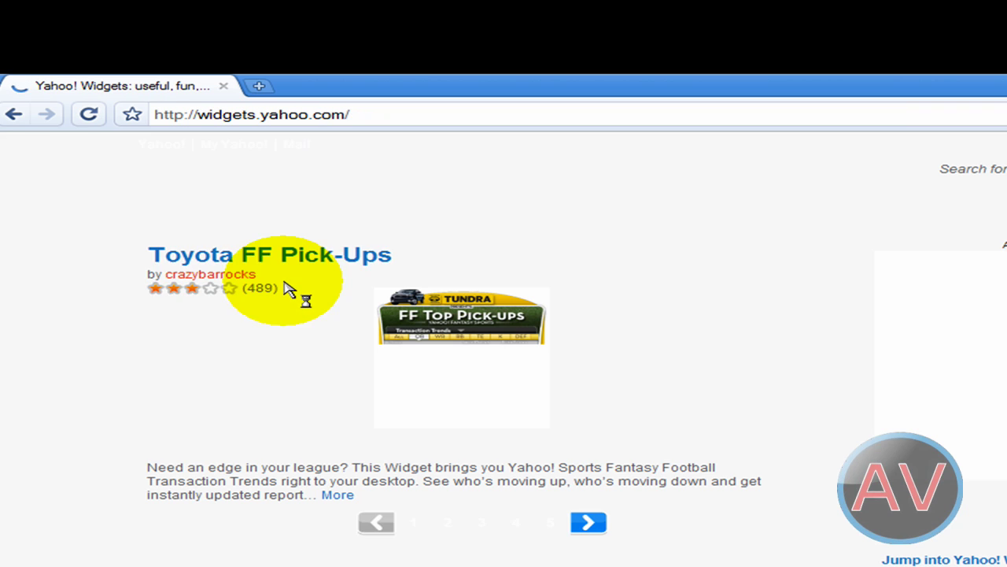
pyautogui.scroll(-5, 39, 417)
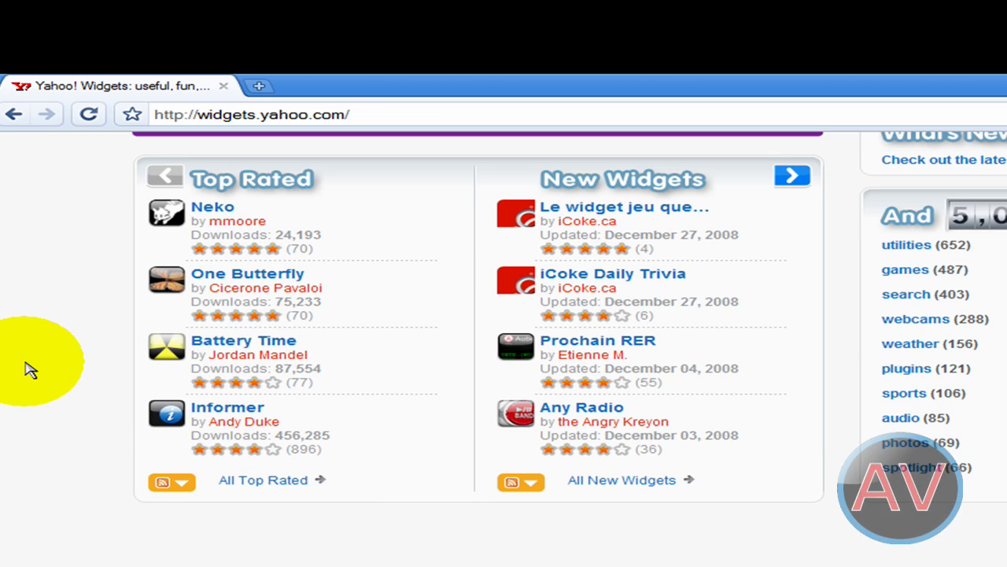
pyautogui.scroll(5, 31, 366)
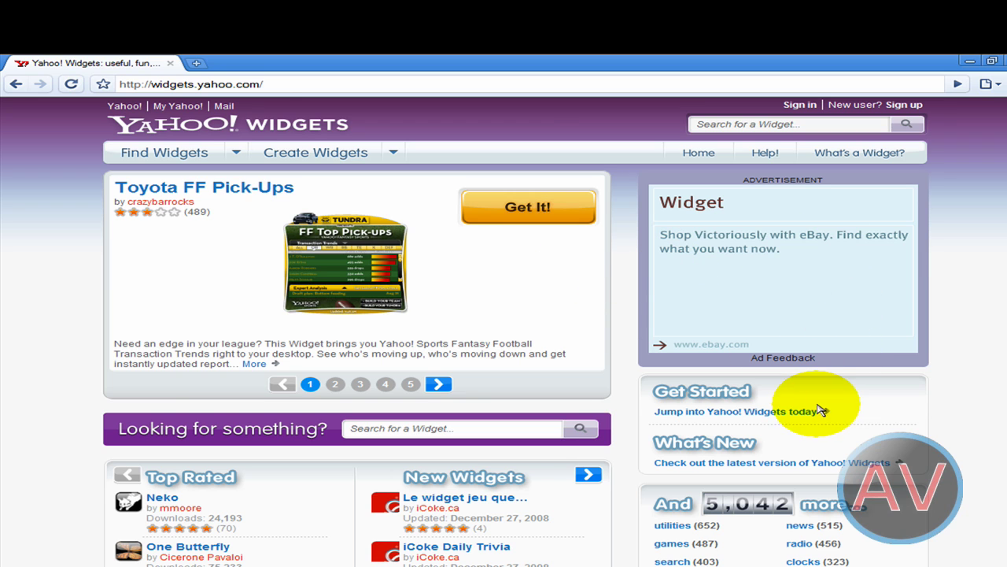
pyautogui.scroll(-4, 834, 404)
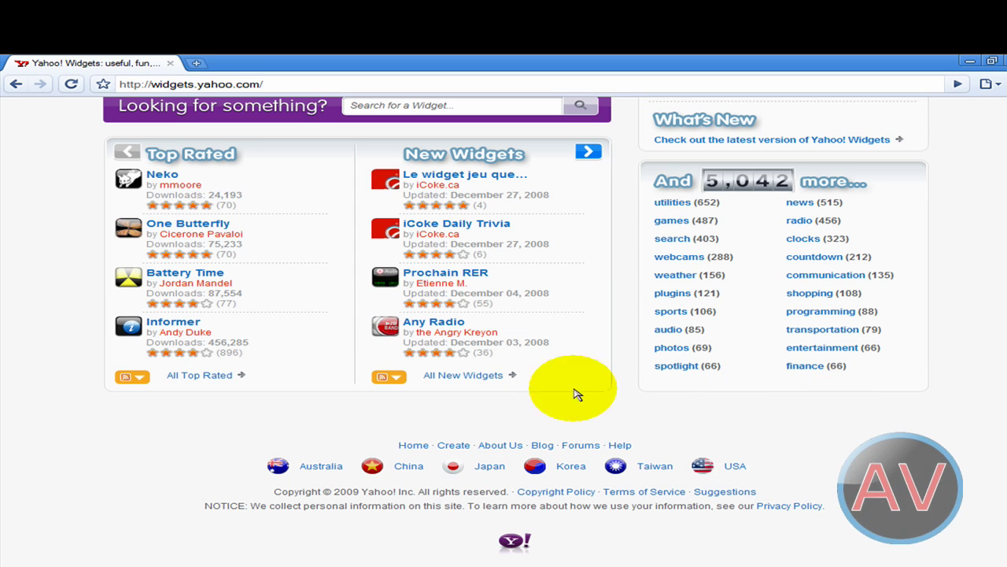
pyautogui.scroll(3, 494, 428)
pyautogui.scroll(1, 494, 417)
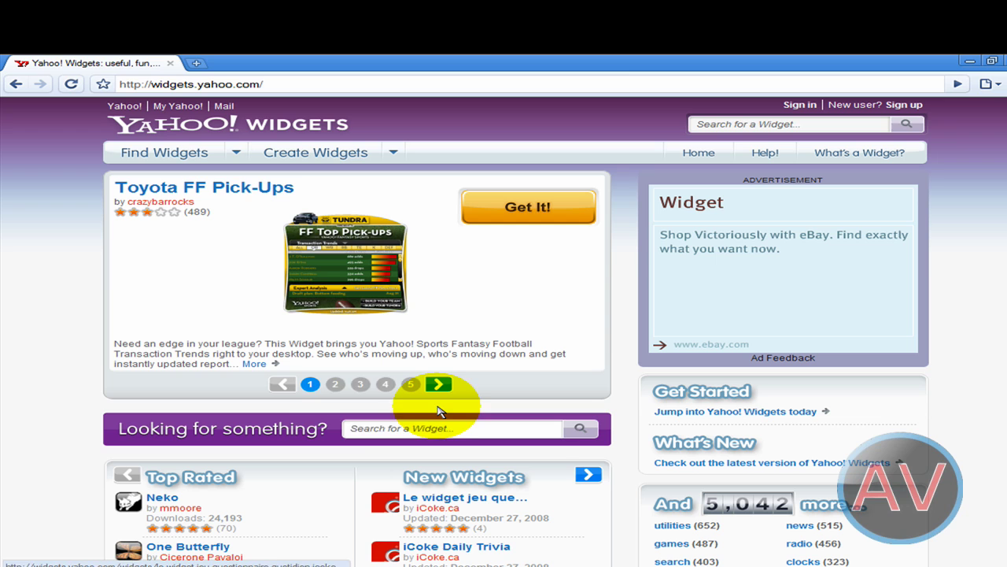
# Browse the All New Widgets list, then return to the Yahoo! Widgets home page
pyautogui.click(350, 428)
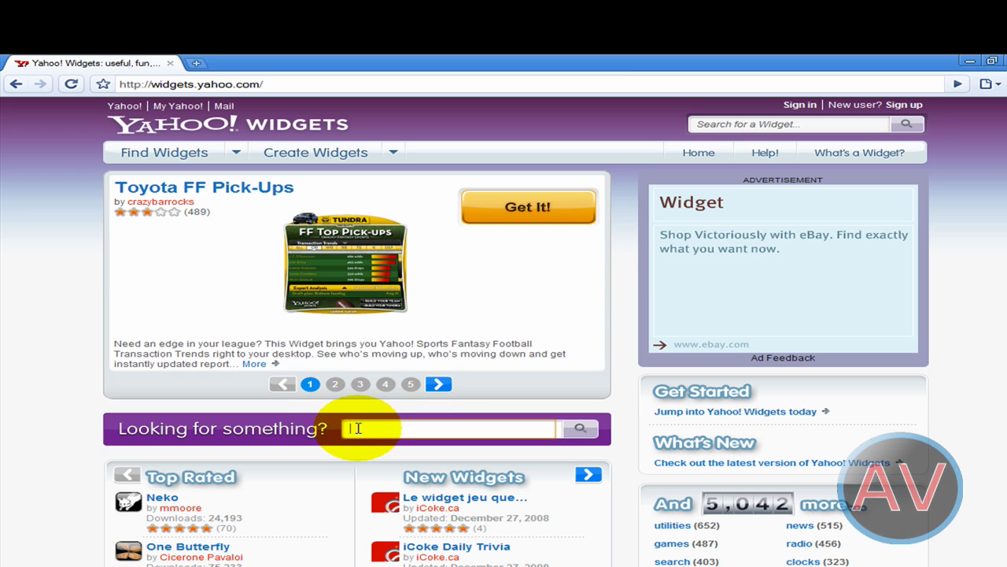
pyautogui.click(476, 475)
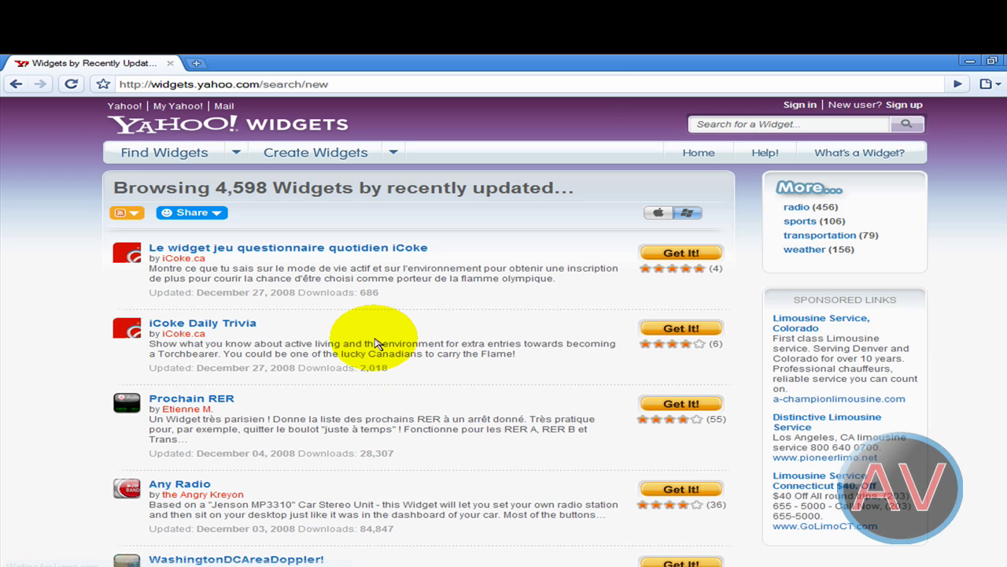
pyautogui.scroll(-1, 370, 336)
pyautogui.scroll(-3, 378, 337)
pyautogui.scroll(-2, 362, 337)
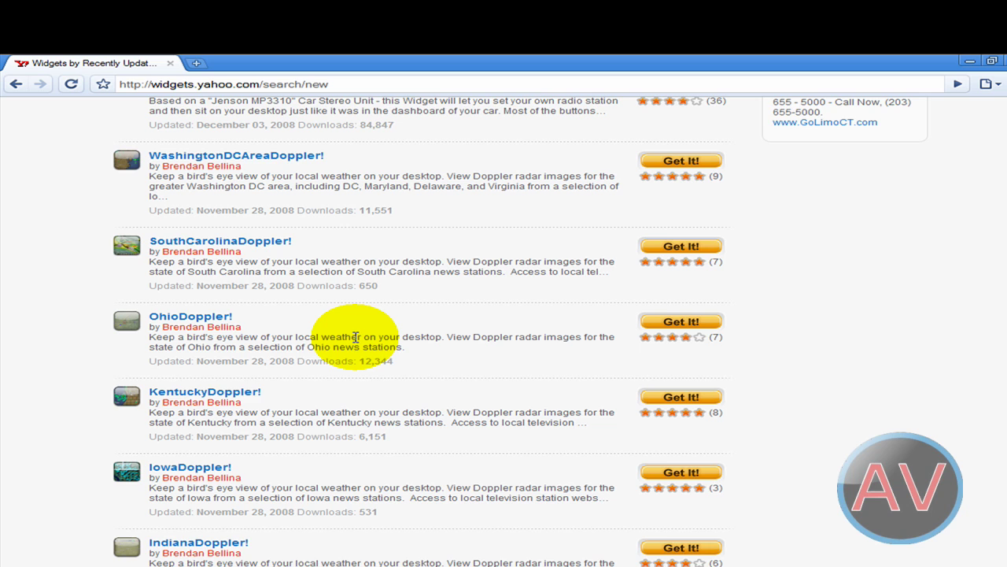
pyautogui.scroll(-1, 354, 337)
pyautogui.scroll(1, 354, 337)
pyautogui.scroll(2, 358, 341)
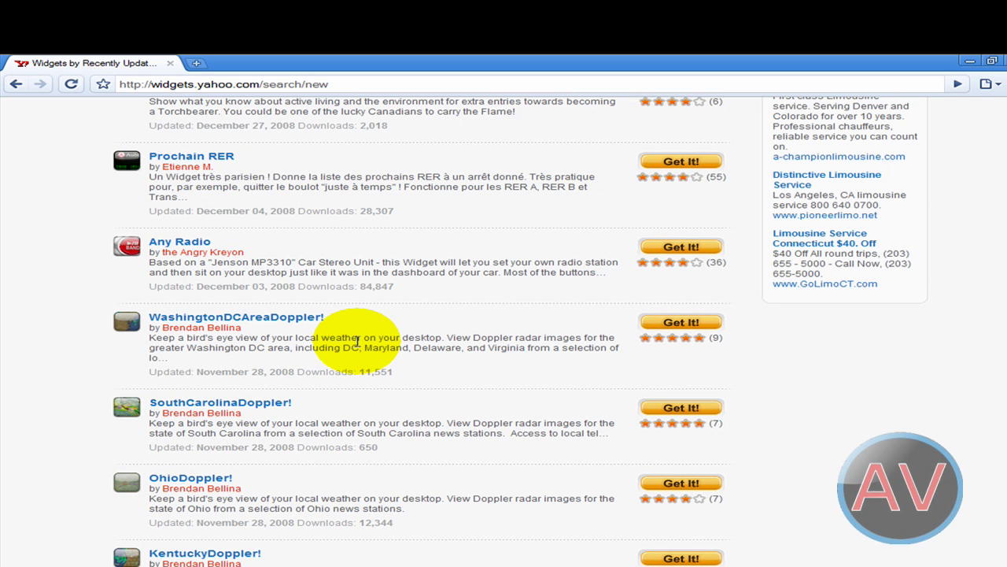
pyautogui.click(18, 84)
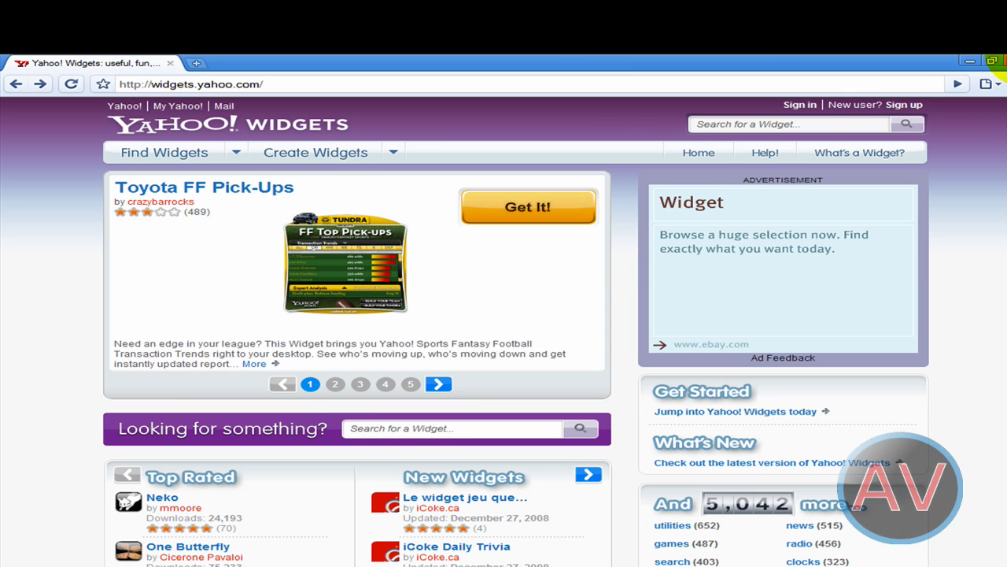
# Minimize the Chrome window to reveal the Windows desktop and its shortcuts
pyautogui.click(1003, 62)
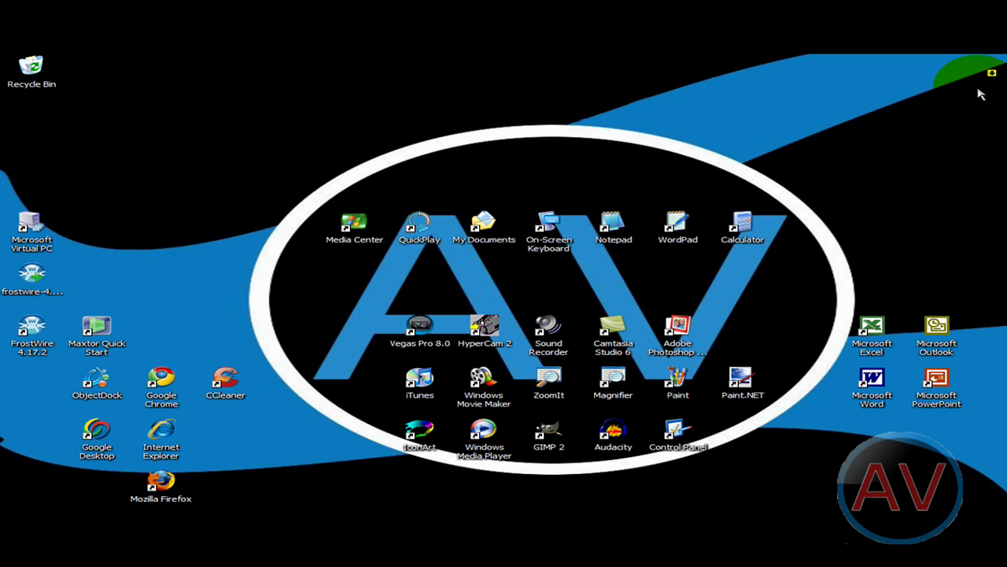